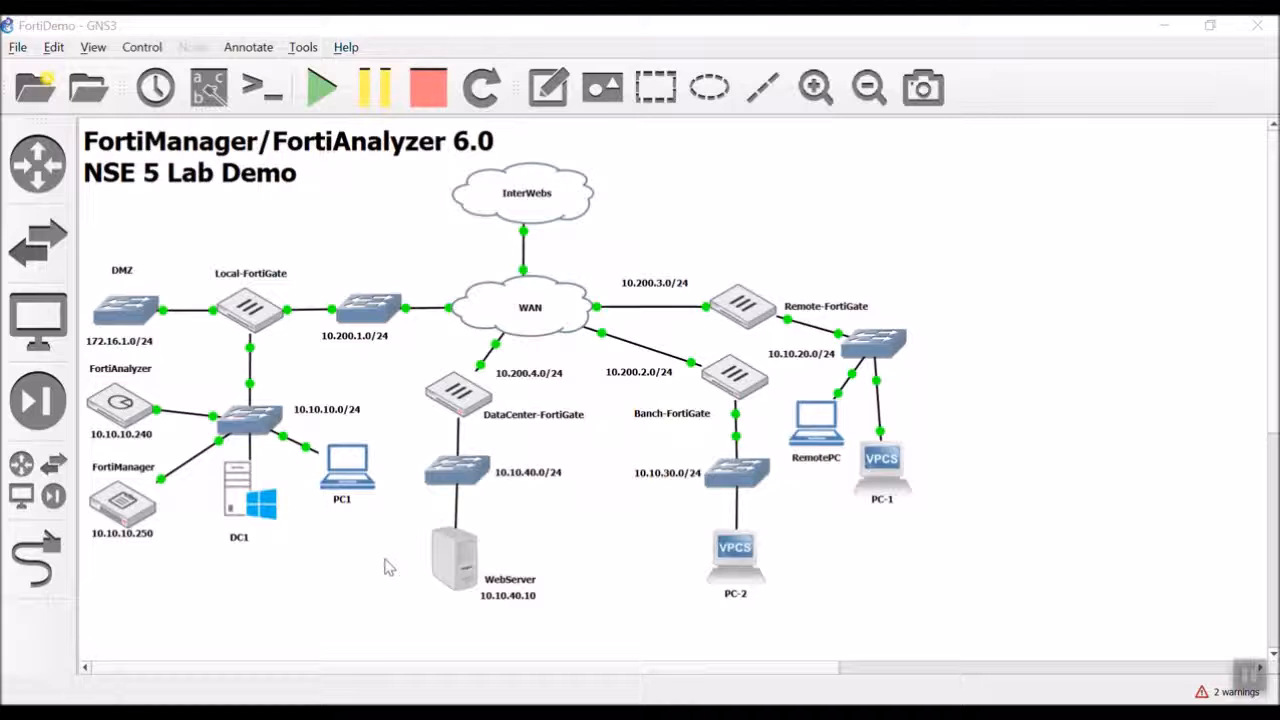
Open PC1's console and switch FortiManager to Policy & Objects to show the Baseline IPv4 policies.
{"action": "double_click", "coordinate": [348, 472]}
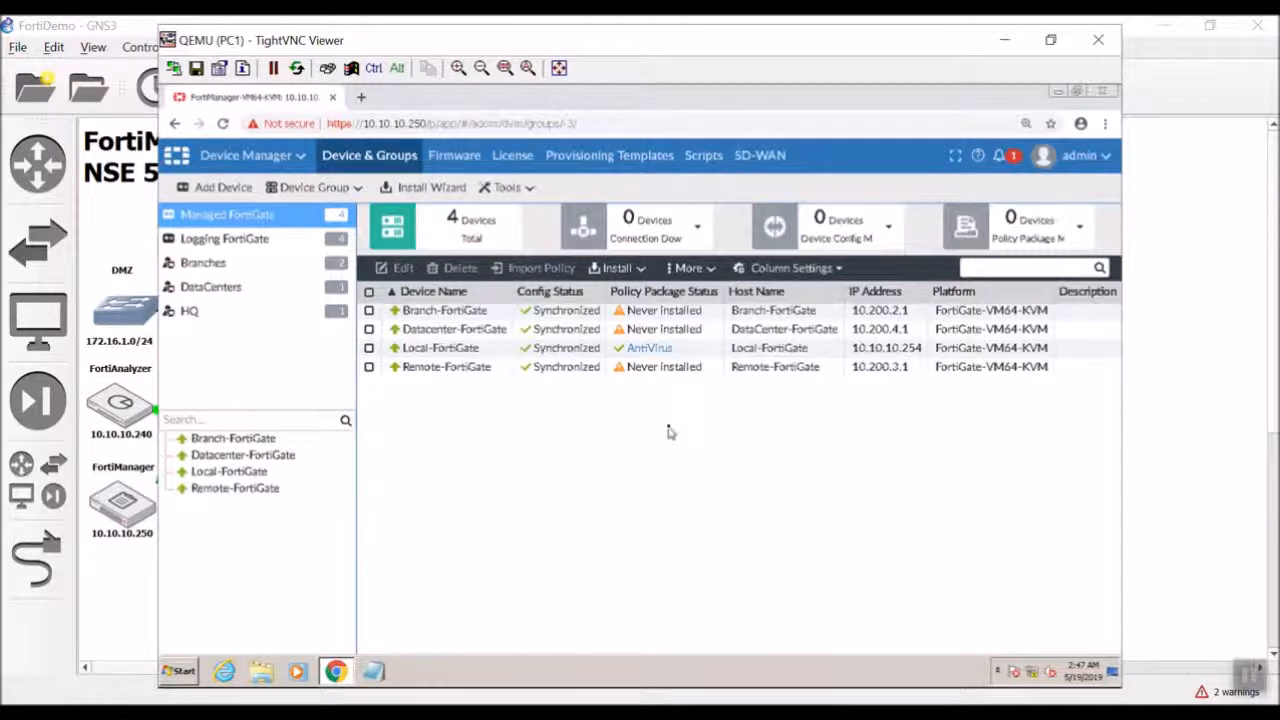
{"action": "left_click", "coordinate": [299, 160]}
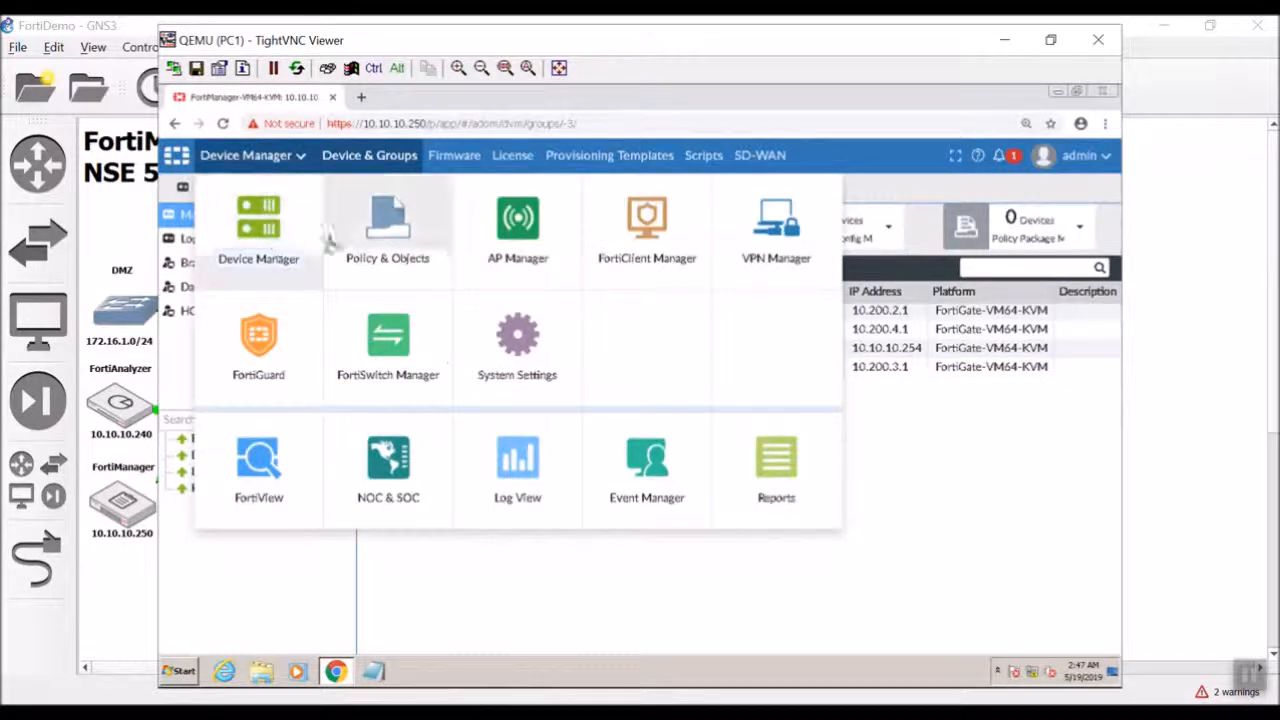
{"action": "left_click", "coordinate": [388, 228]}
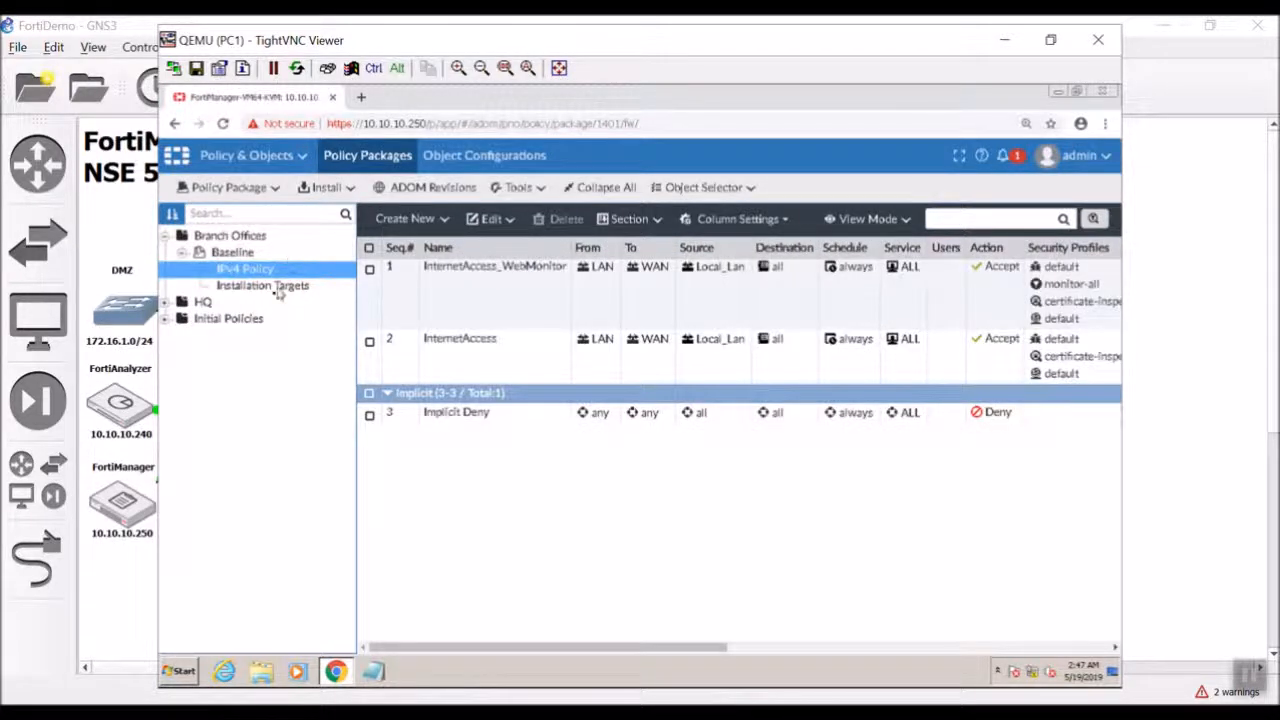
Check Baseline's installation targets, then expand HQ and show the AntiVirus package's targets.
{"action": "left_click", "coordinate": [270, 288]}
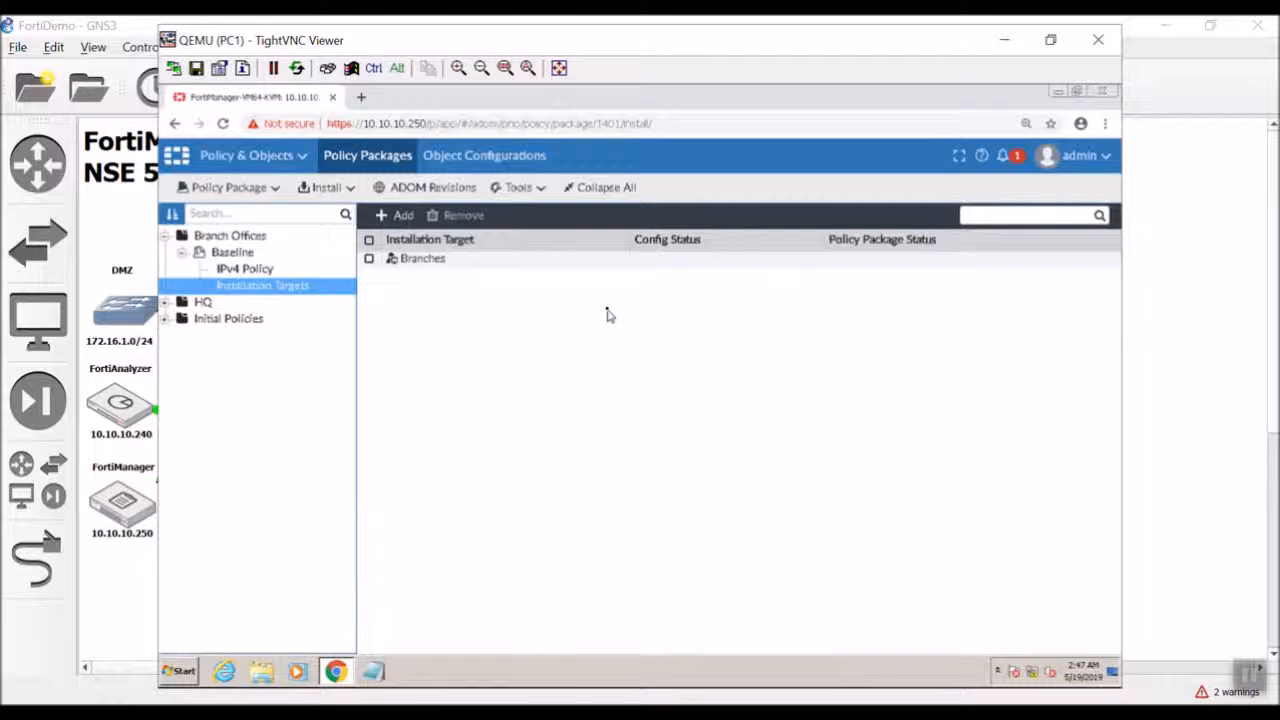
{"action": "left_click", "coordinate": [166, 302]}
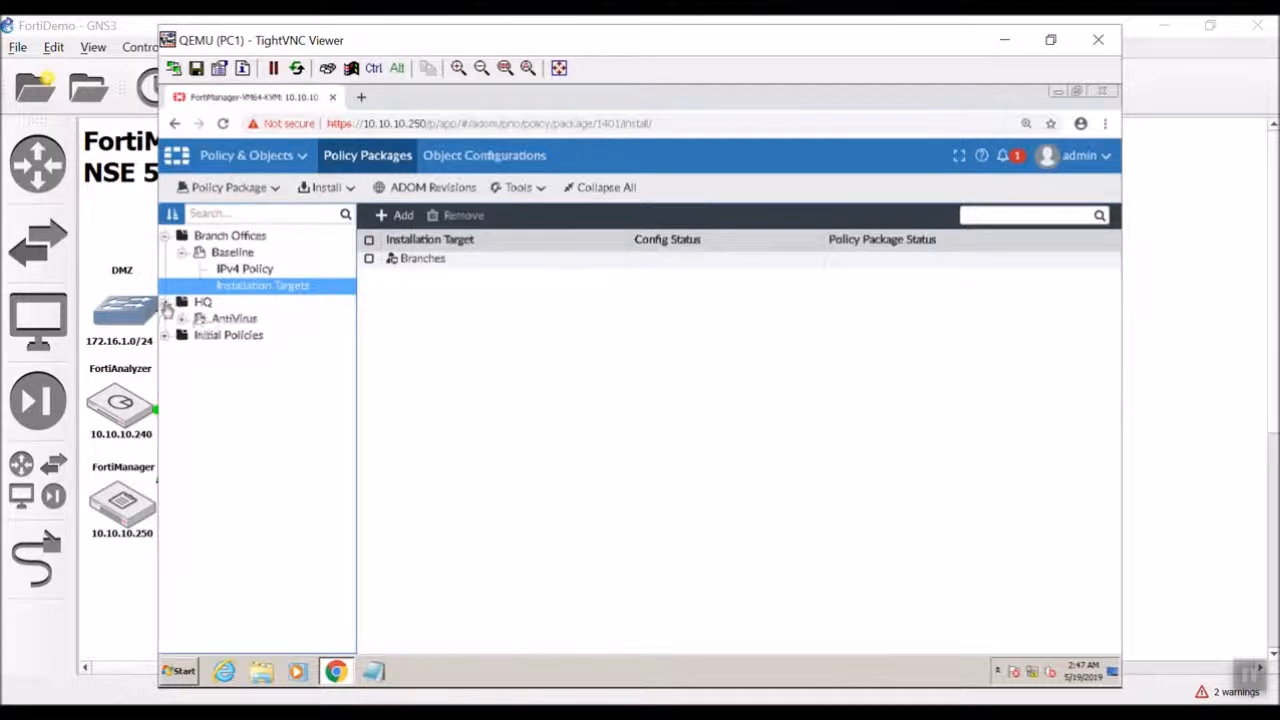
{"action": "left_click", "coordinate": [214, 320]}
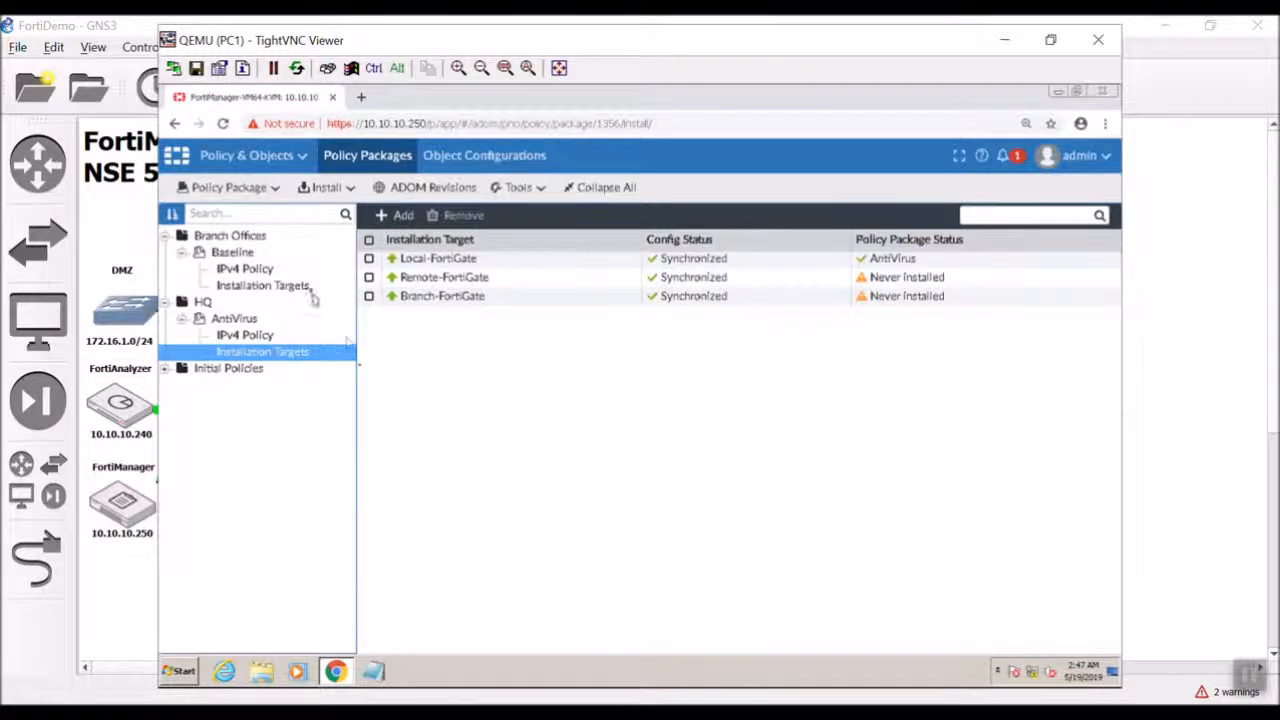
Remove Branch-FortiGate and Remote-FortiGate from AntiVirus targets, then view Baseline's installation targets.
{"action": "left_click", "coordinate": [369, 296]}
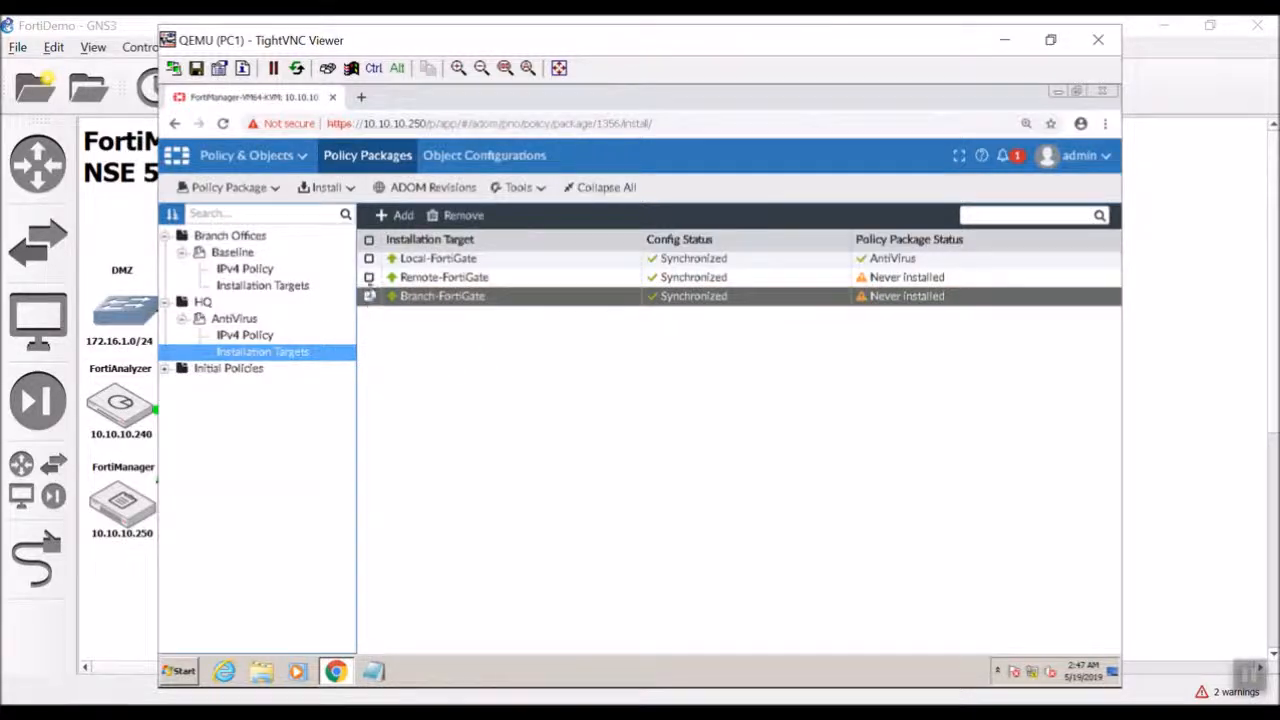
{"action": "left_click", "coordinate": [369, 277]}
{"action": "left_click", "coordinate": [461, 215]}
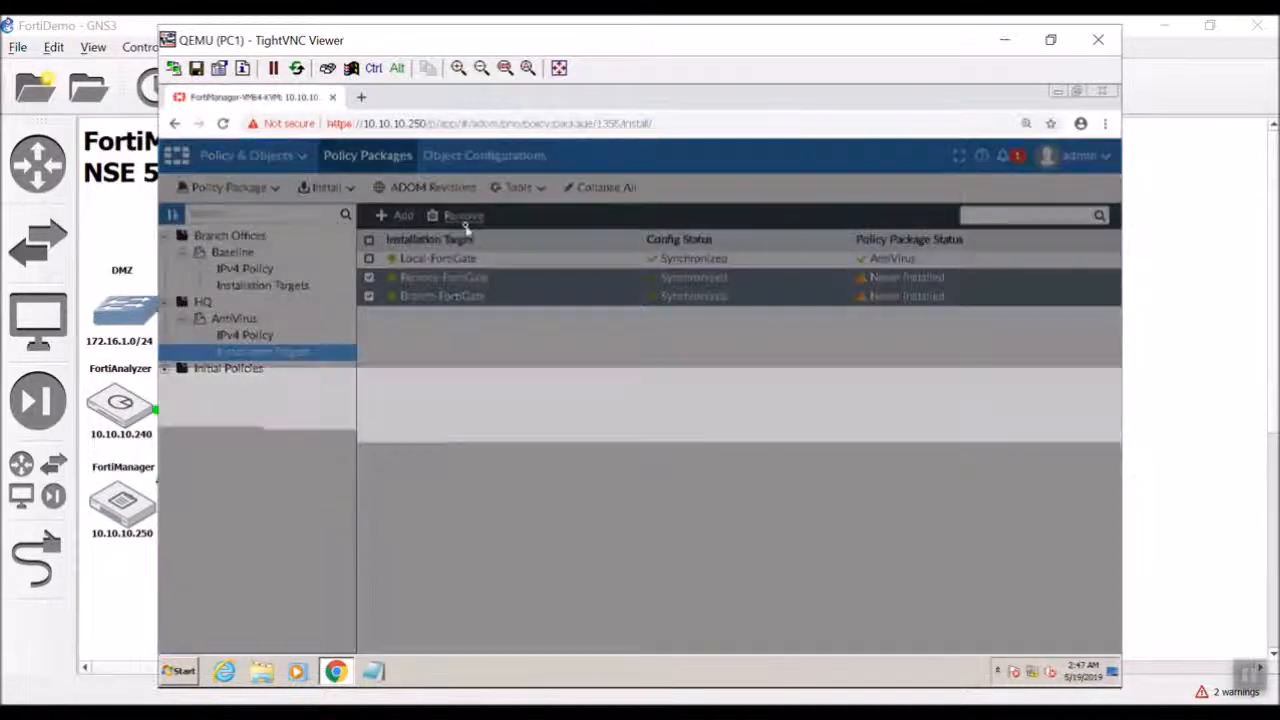
{"action": "left_click", "coordinate": [702, 452]}
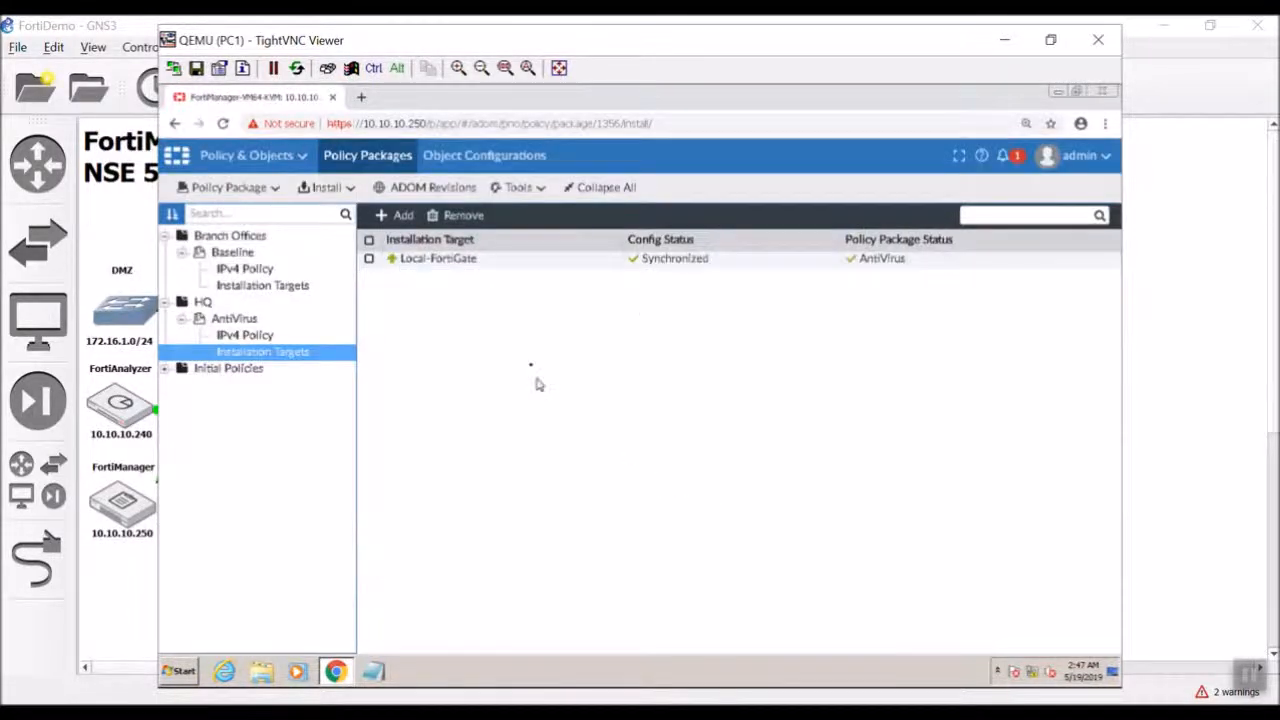
{"action": "left_click", "coordinate": [292, 287]}
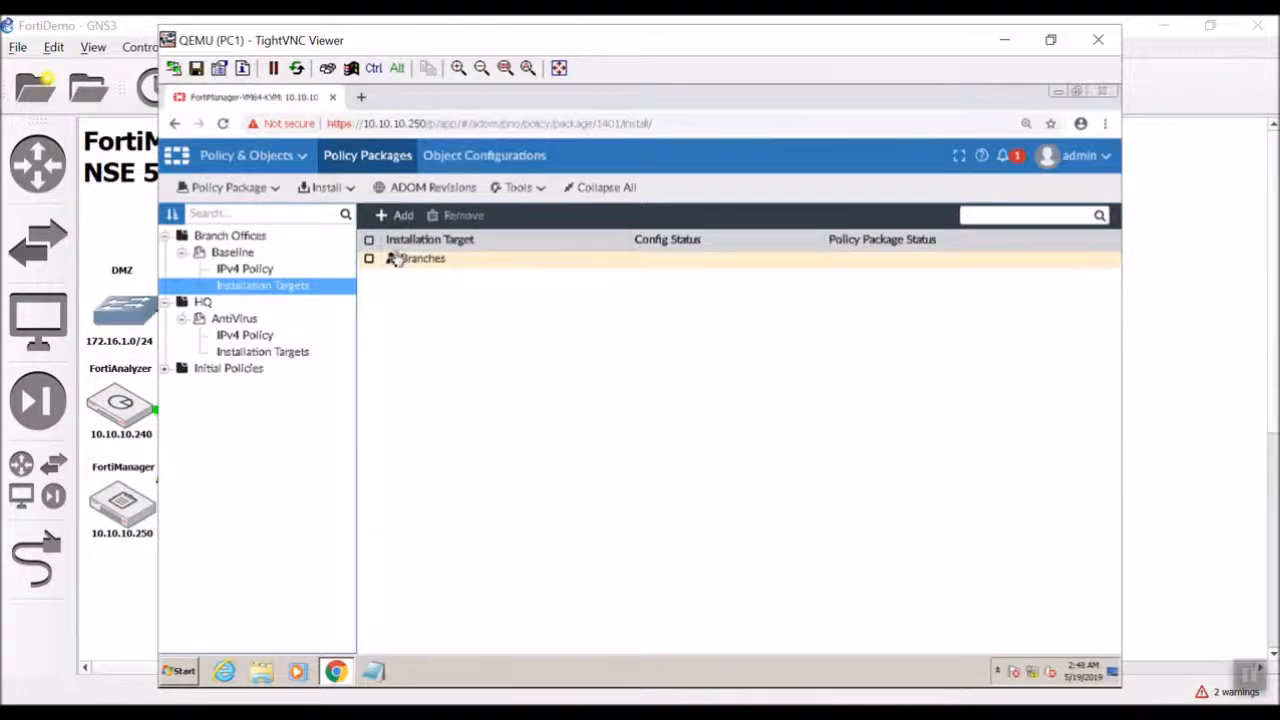
{"action": "left_click", "coordinate": [256, 272]}
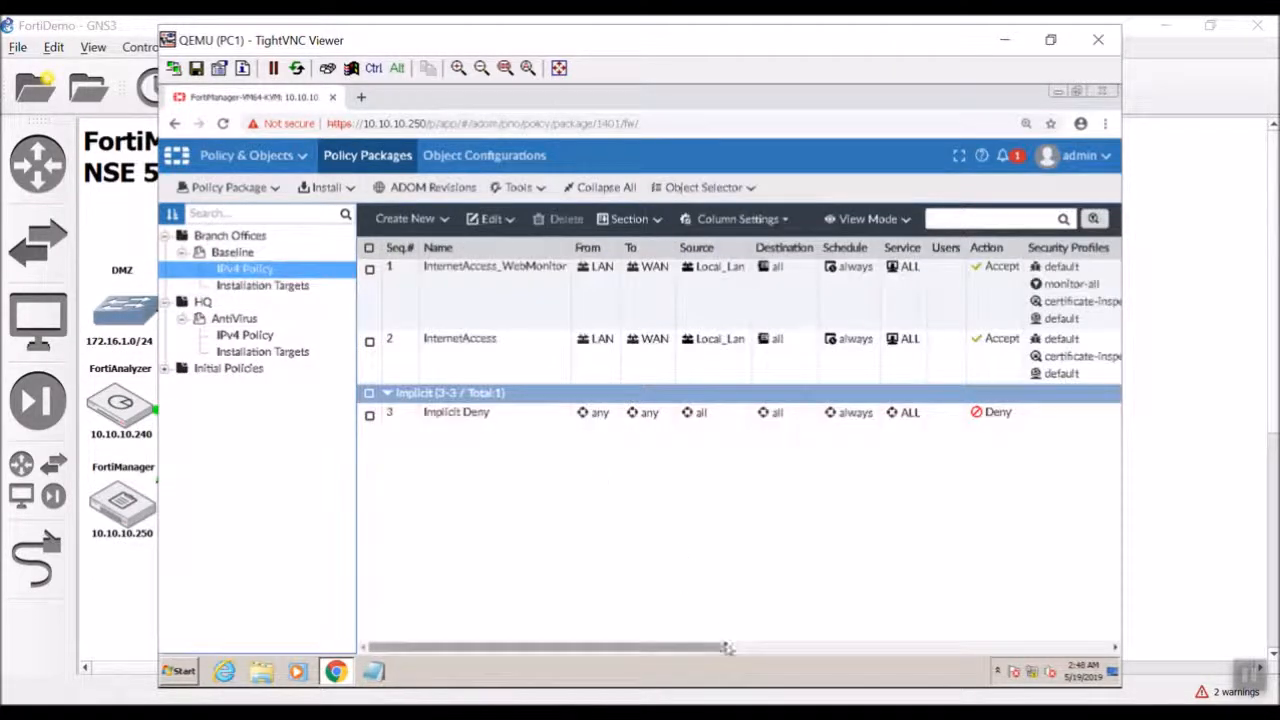
{"action": "left_click_drag", "start_coordinate": [727, 650], "coordinate": [1008, 623]}
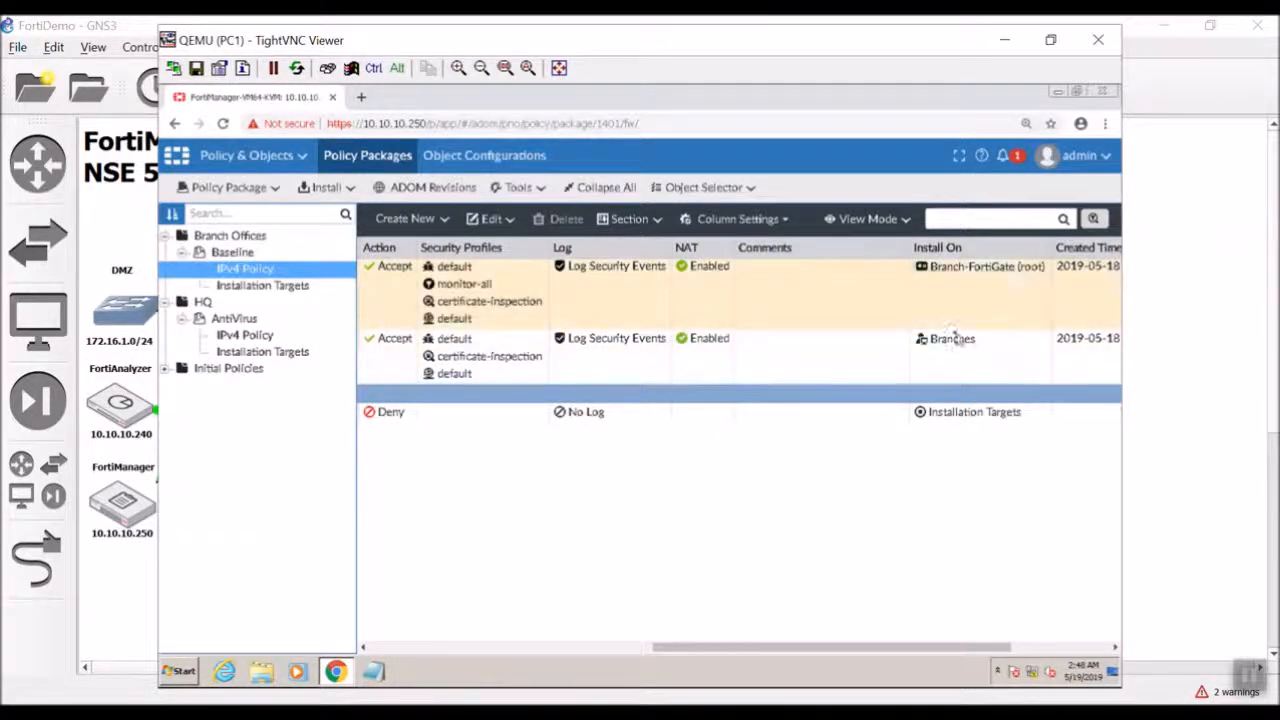
{"action": "left_click", "coordinate": [941, 268]}
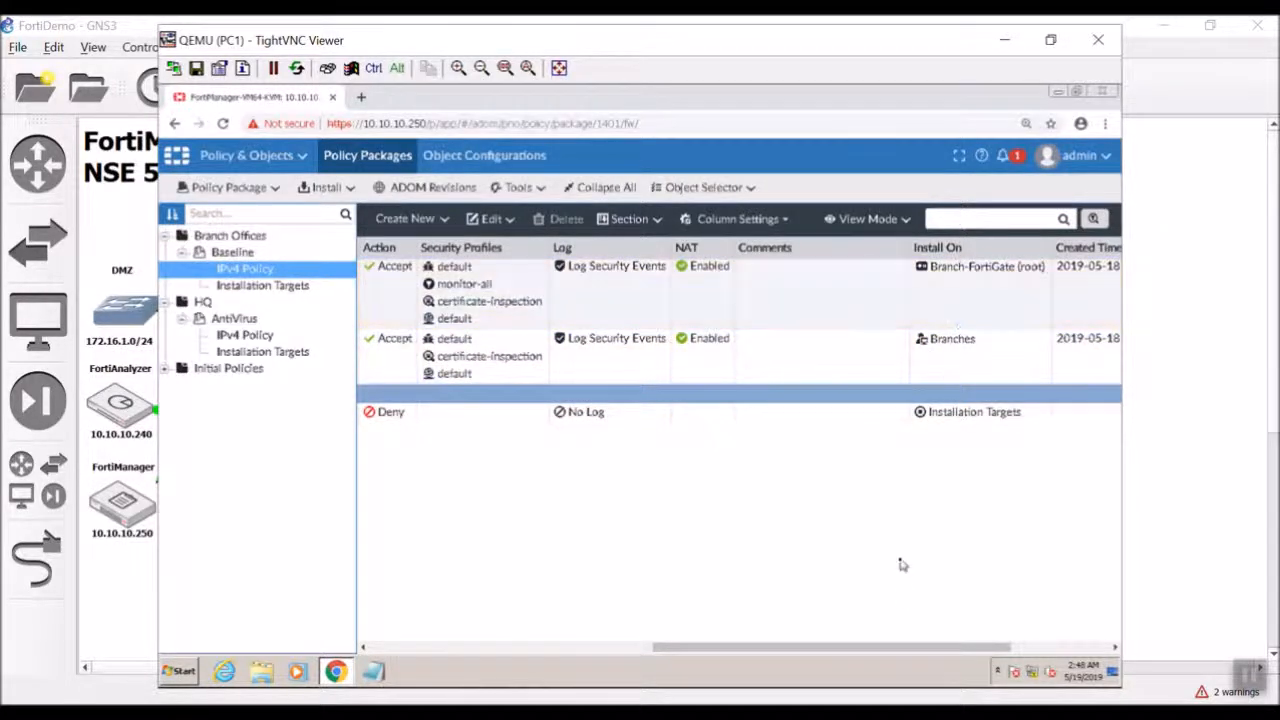
{"action": "left_click_drag", "start_coordinate": [903, 643], "coordinate": [570, 623]}
{"action": "left_click_drag", "start_coordinate": [712, 607], "coordinate": [1094, 591]}
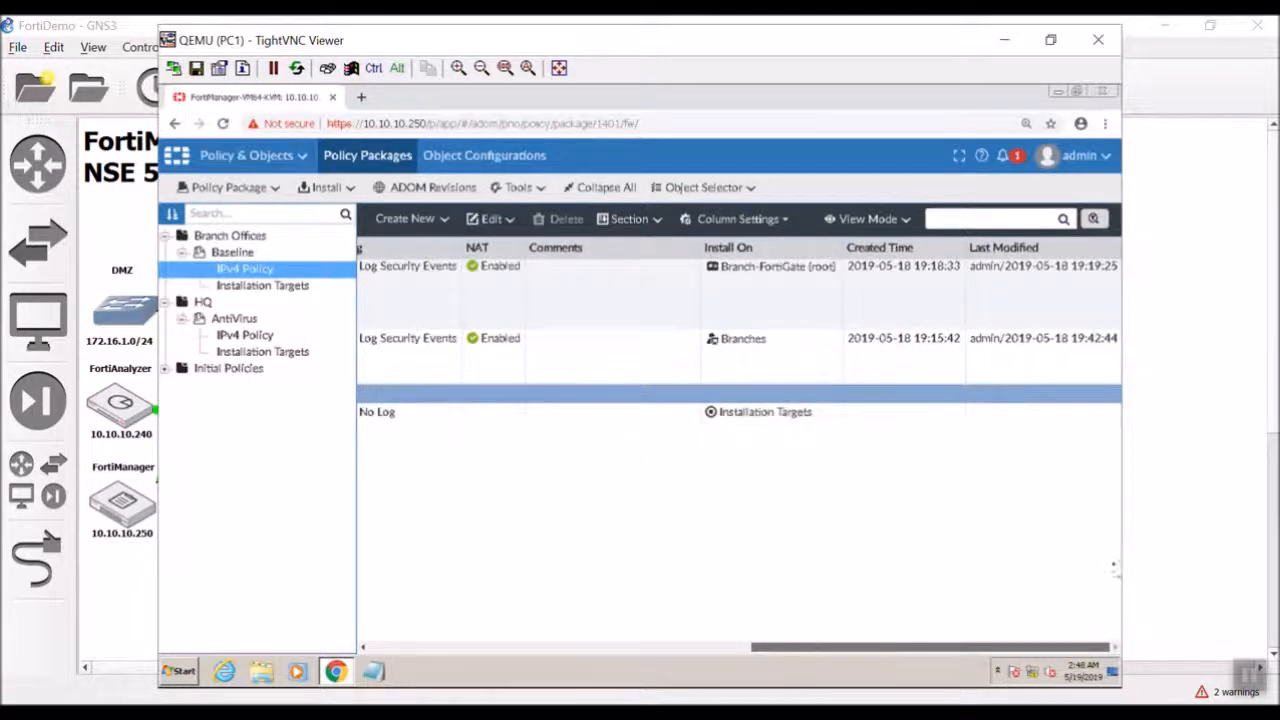
{"action": "left_click", "coordinate": [792, 362]}
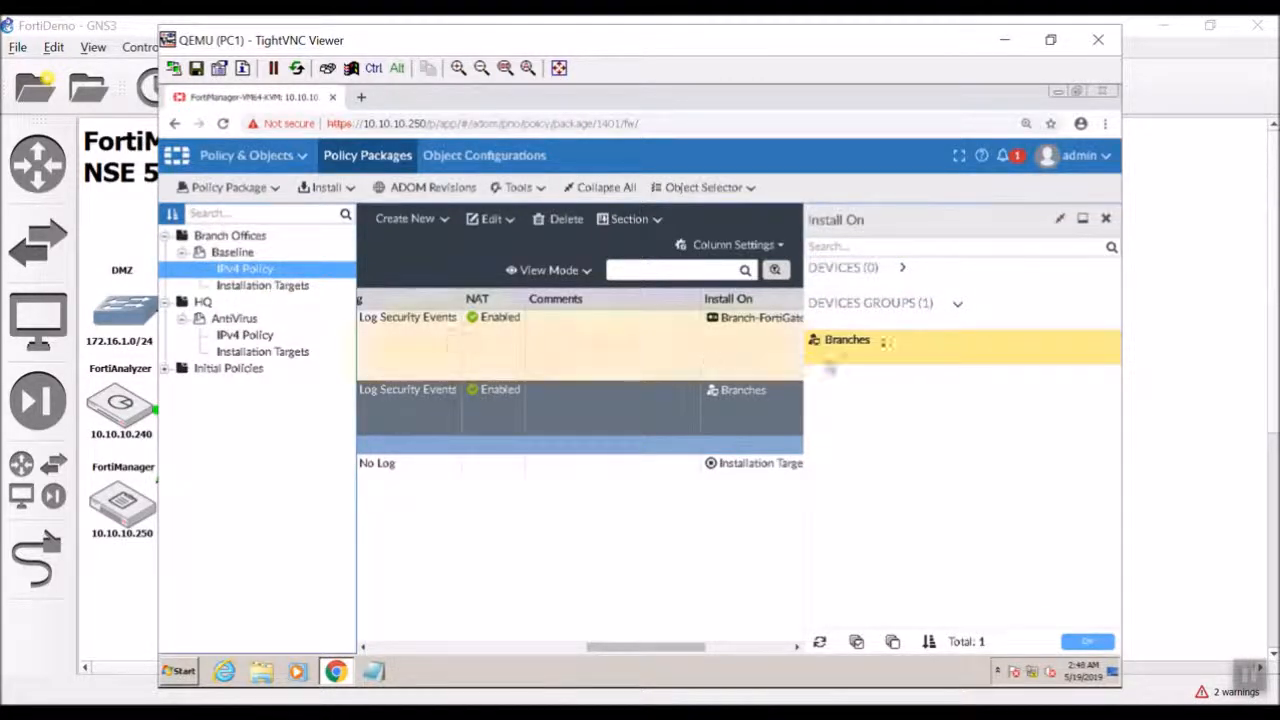
{"action": "left_click", "coordinate": [871, 268]}
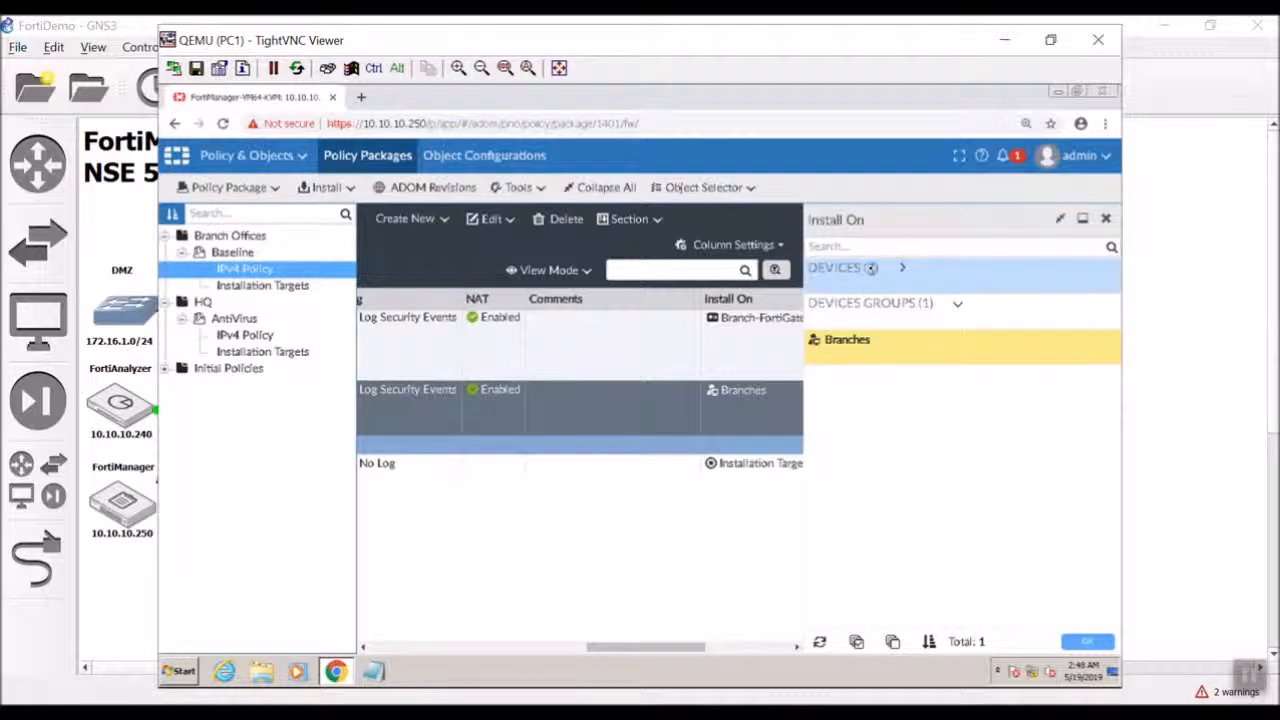
{"action": "left_click", "coordinate": [1082, 641]}
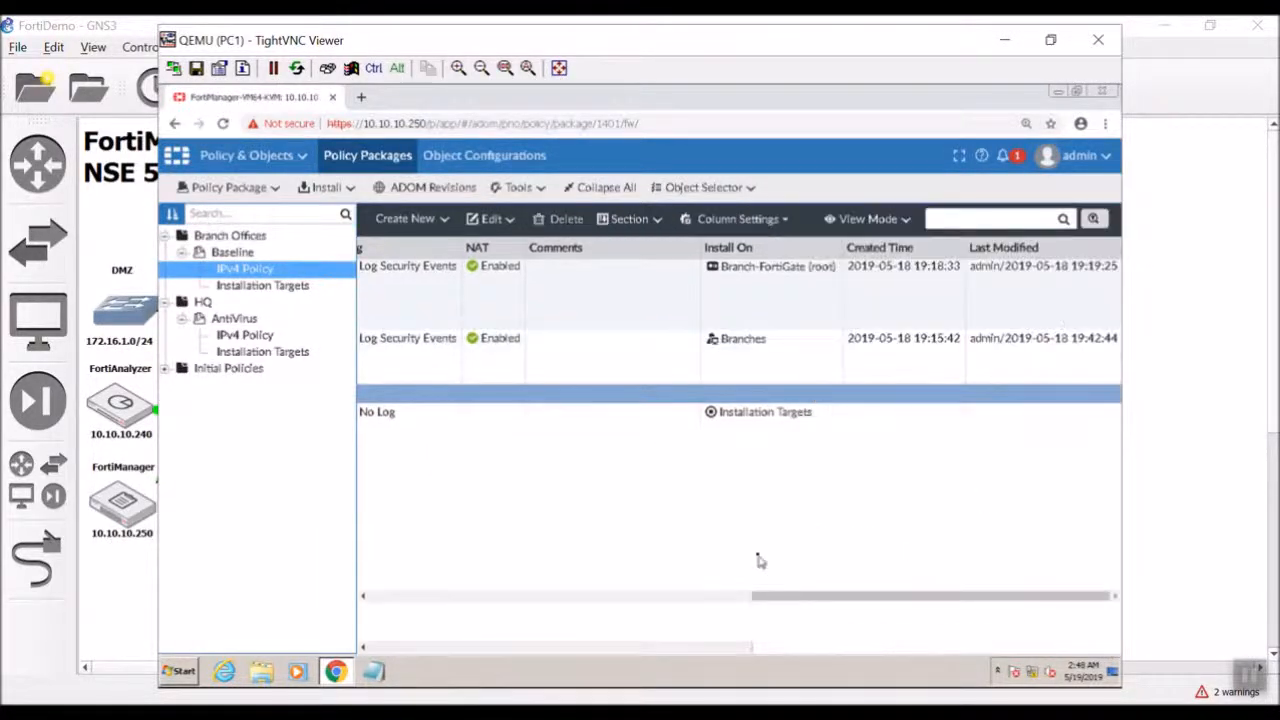
{"action": "left_click_drag", "start_coordinate": [750, 652], "coordinate": [370, 648]}
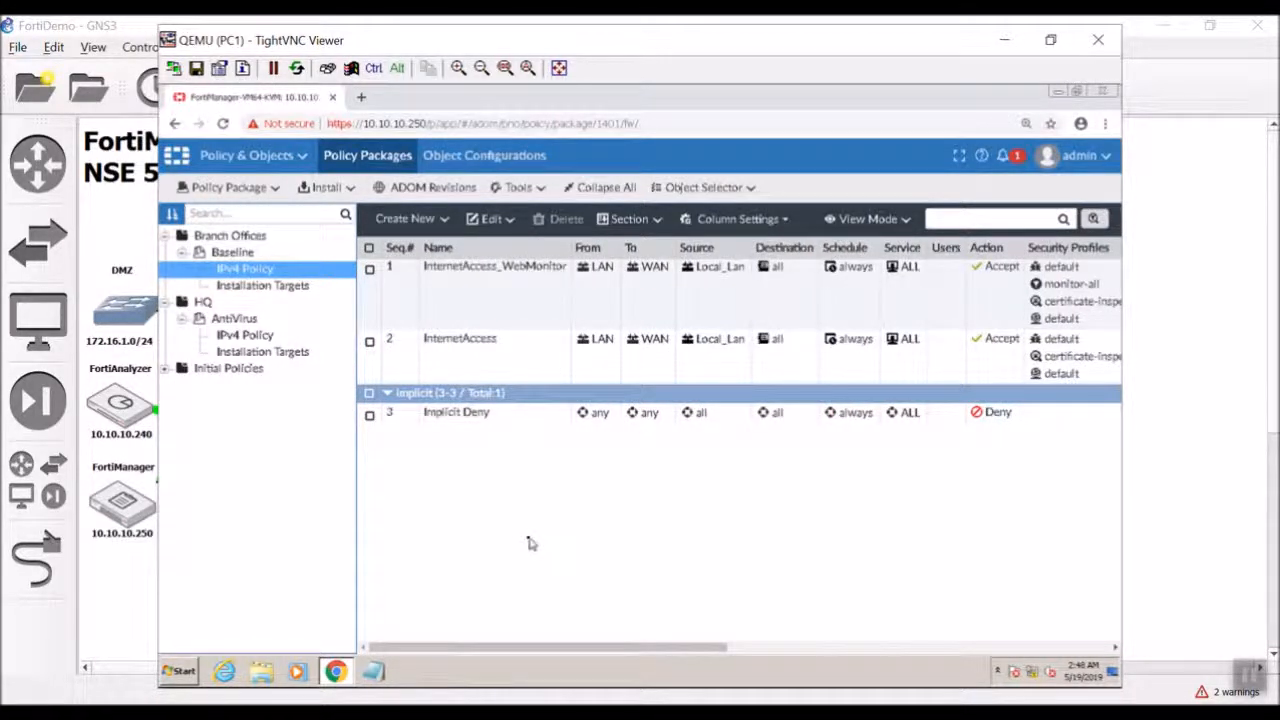
{"action": "left_click", "coordinate": [308, 287]}
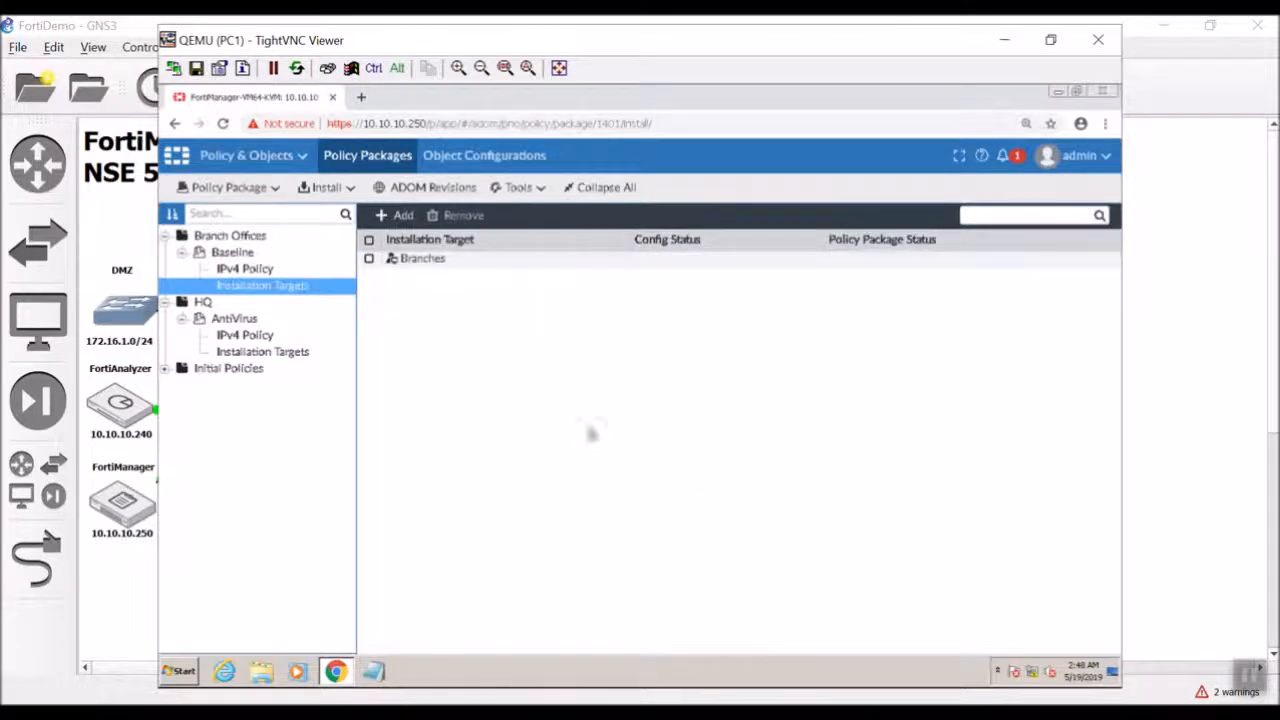
Add Branch-FortiGate and Remote-FortiGate as Baseline targets, then return to Baseline's IPv4 policies.
{"action": "left_click", "coordinate": [401, 215]}
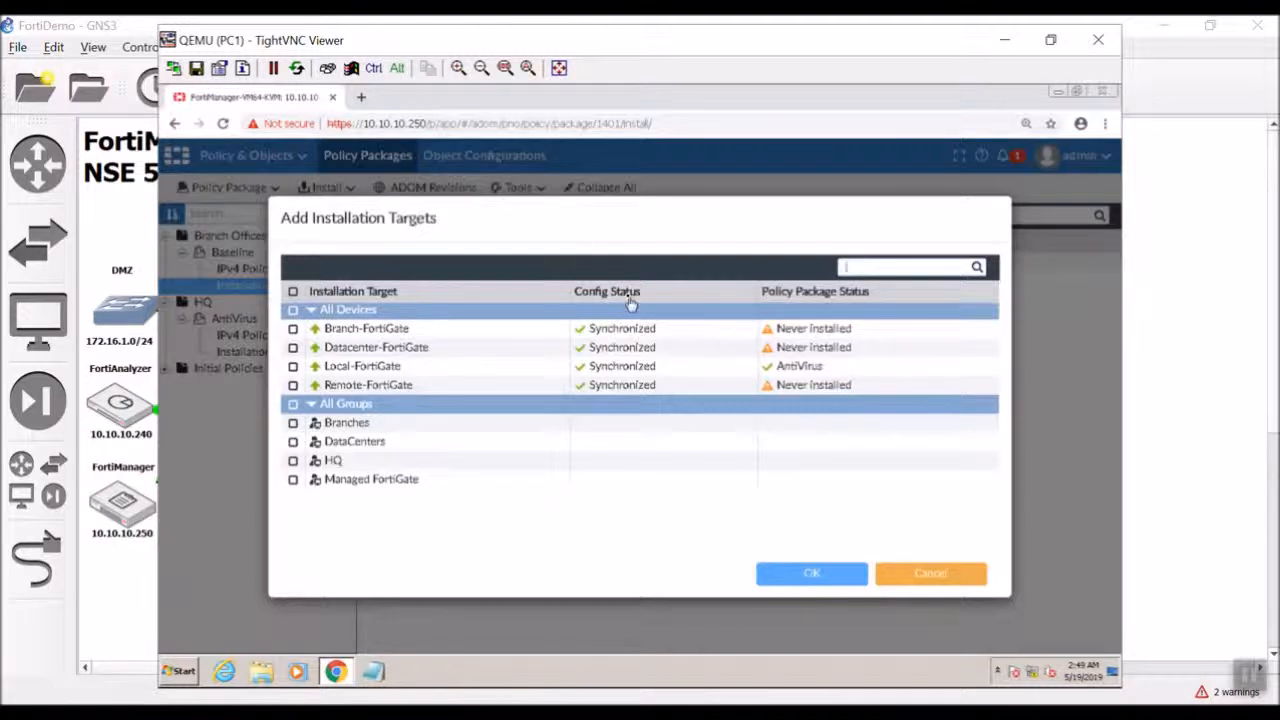
{"action": "left_click", "coordinate": [294, 331]}
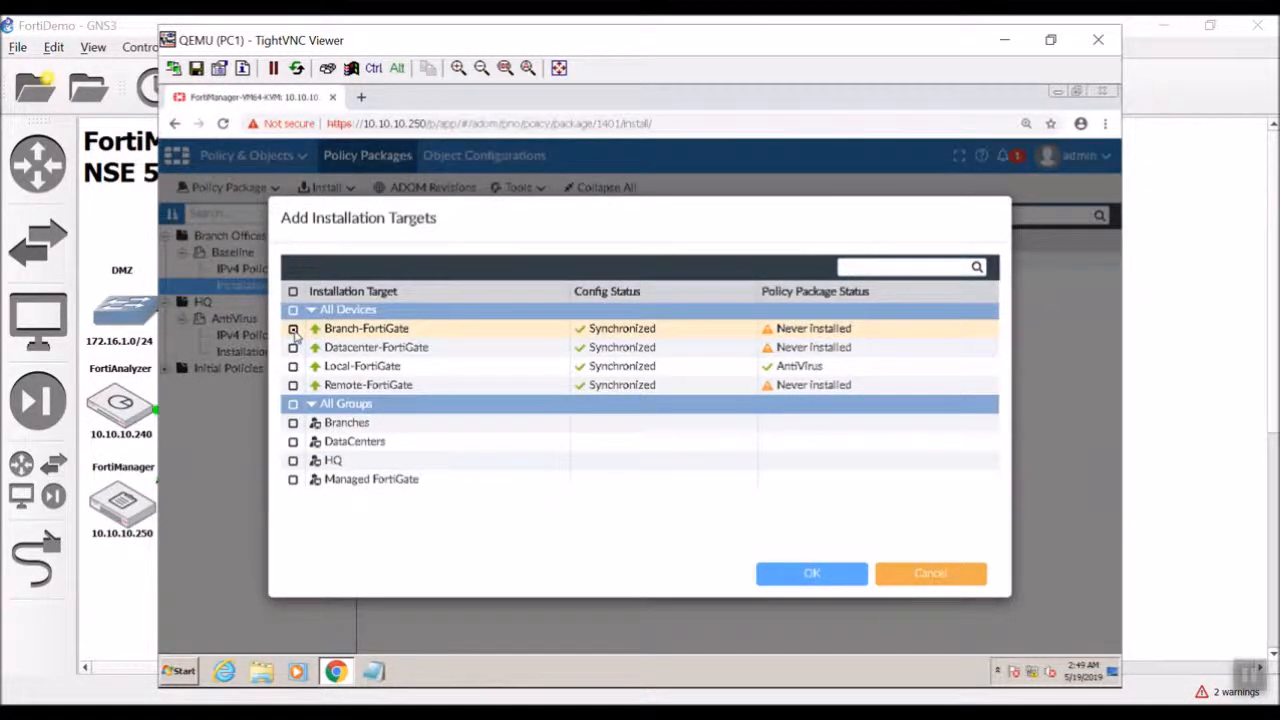
{"action": "left_click", "coordinate": [293, 386]}
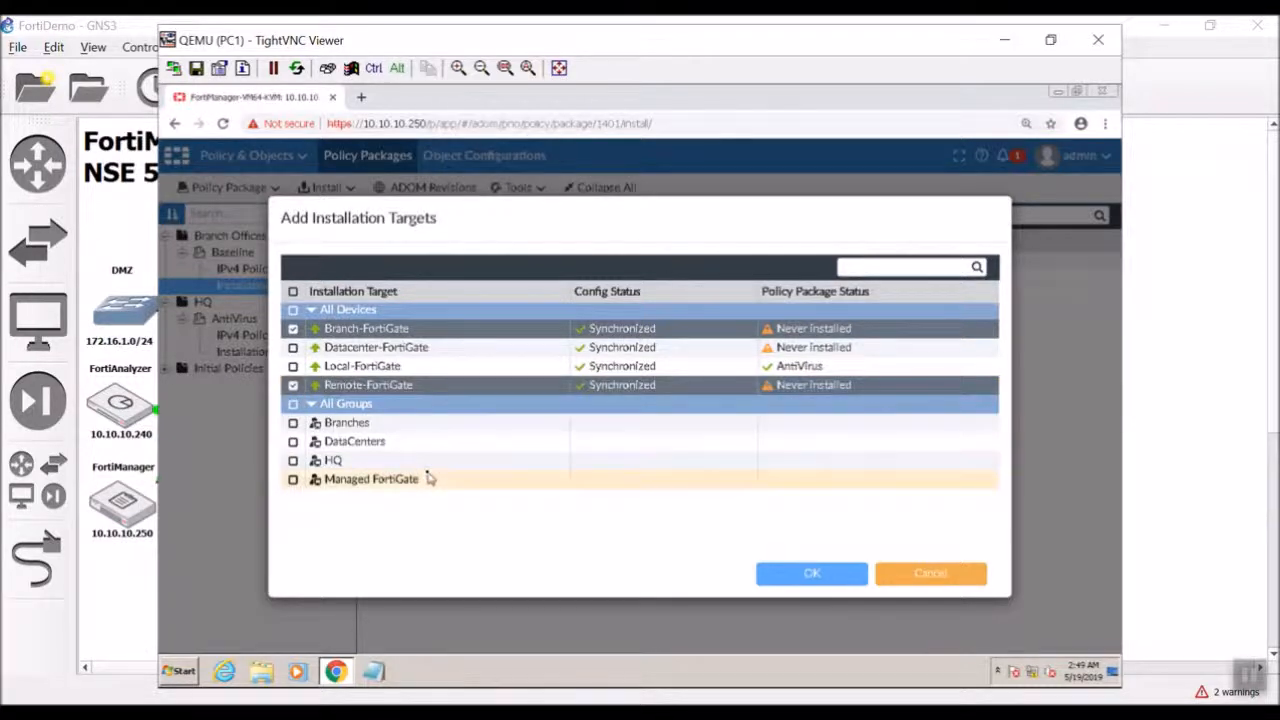
{"action": "left_click", "coordinate": [813, 573]}
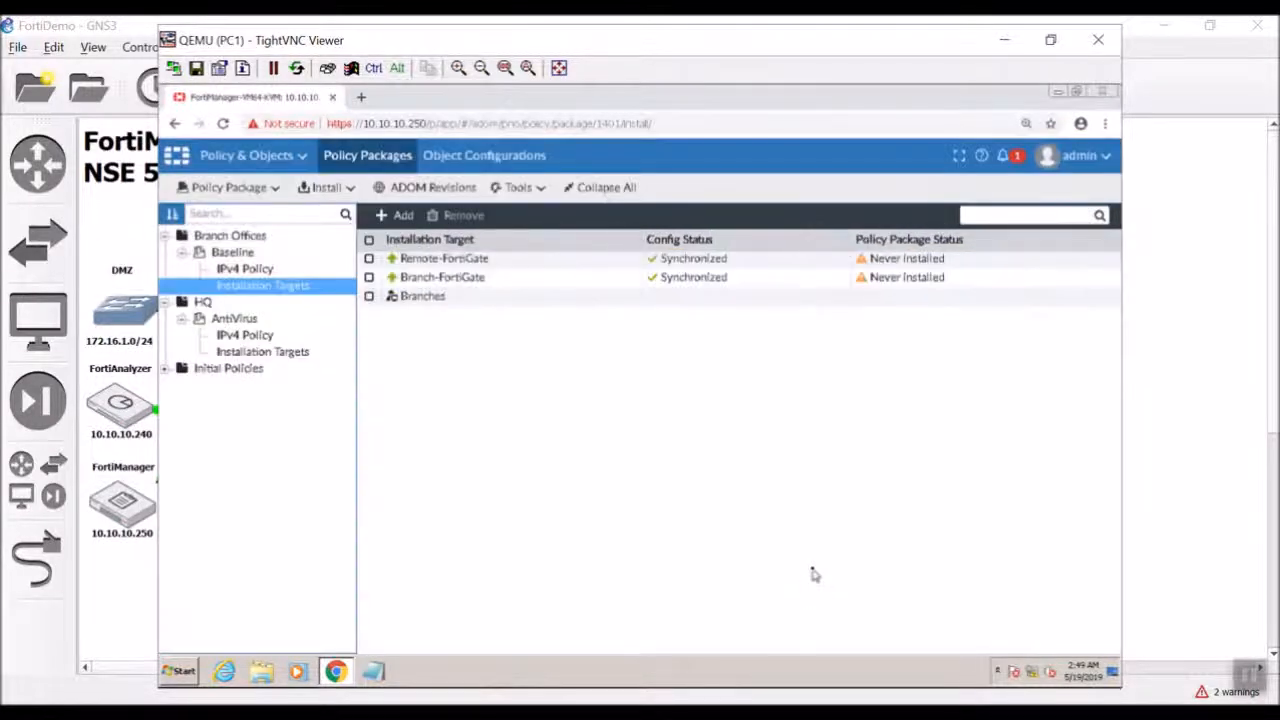
{"action": "left_click", "coordinate": [262, 269]}
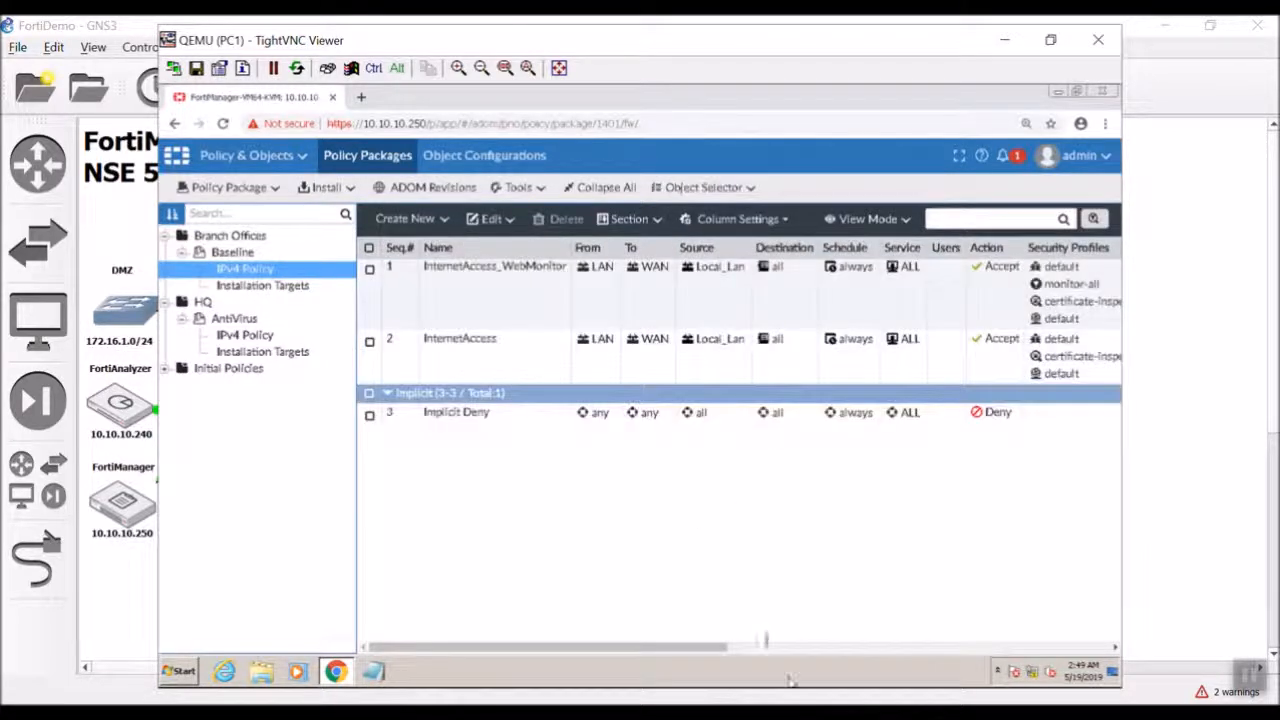
{"action": "left_click", "coordinate": [765, 648]}
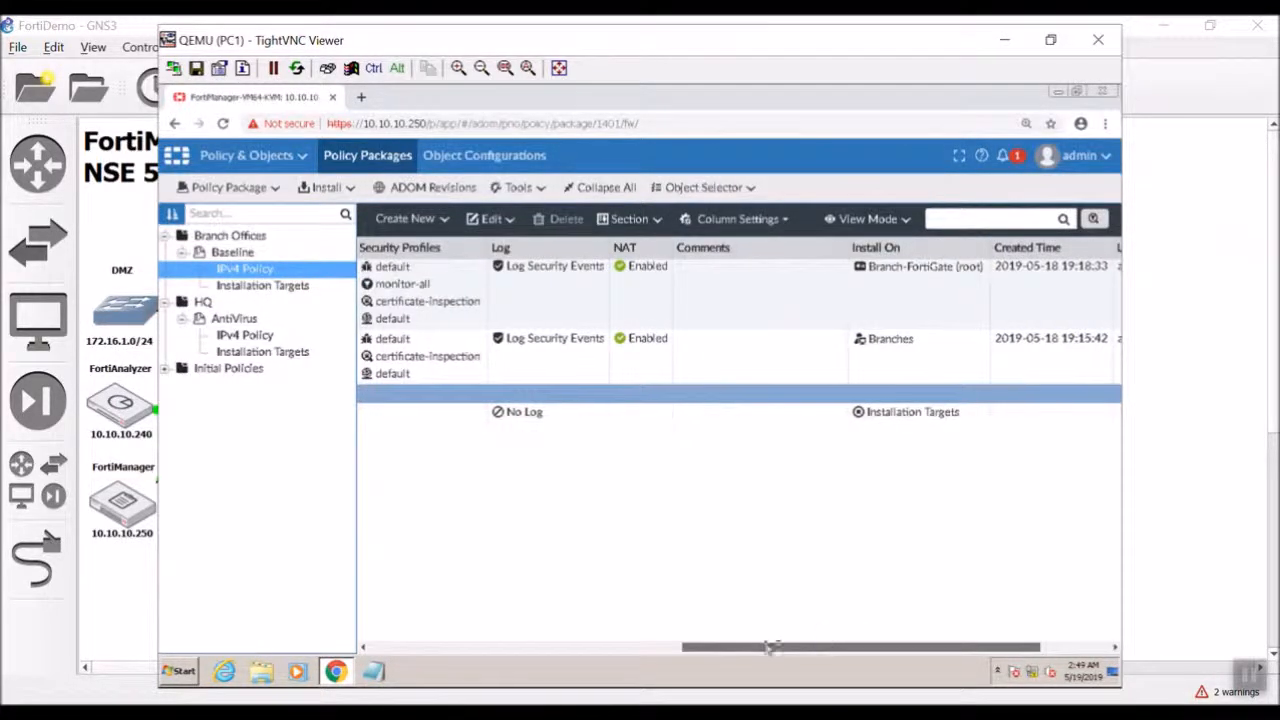
{"action": "left_click_drag", "start_coordinate": [766, 648], "coordinate": [886, 636]}
{"action": "double_click", "coordinate": [808, 306]}
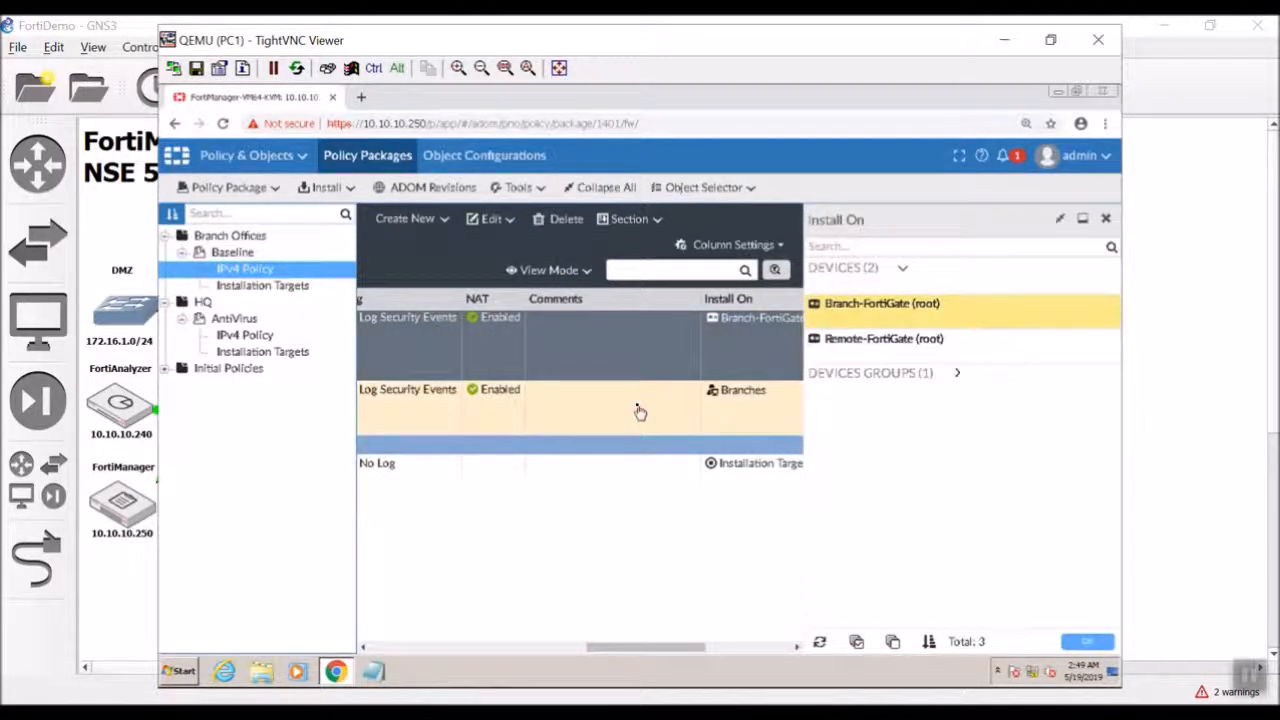
{"action": "left_click", "coordinate": [773, 412]}
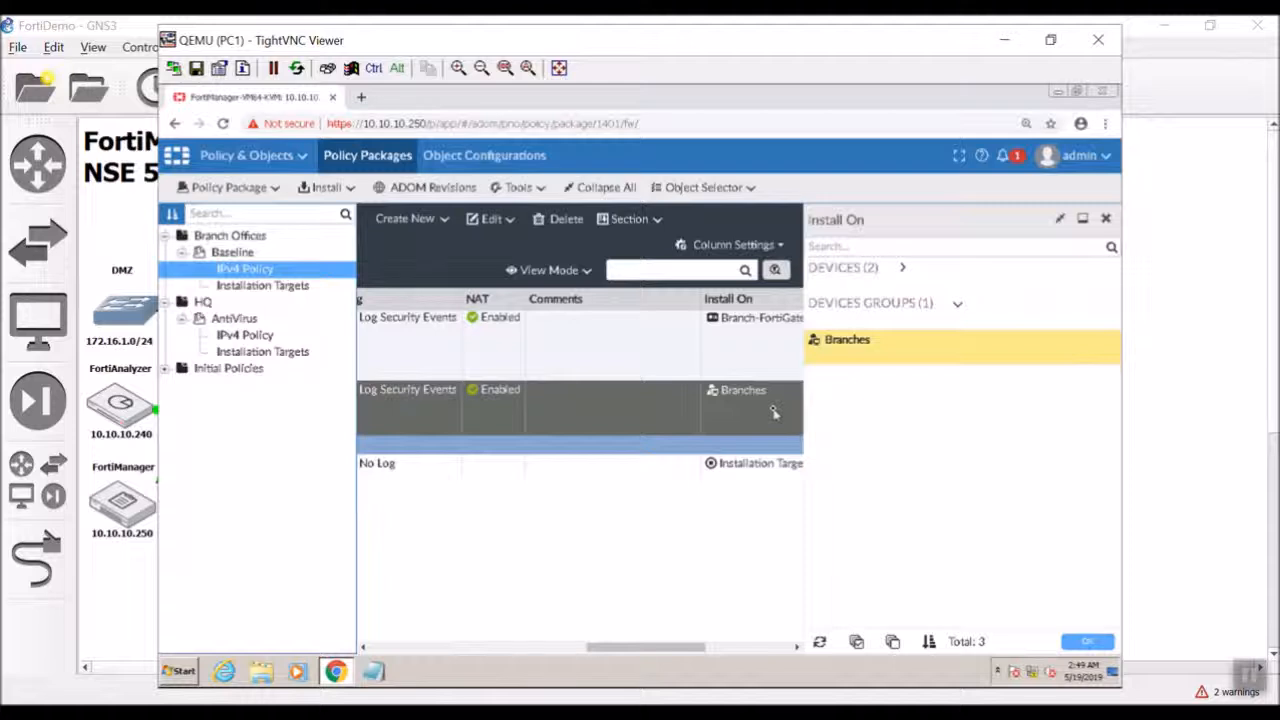
{"action": "left_click", "coordinate": [866, 268]}
{"action": "left_click", "coordinate": [873, 345]}
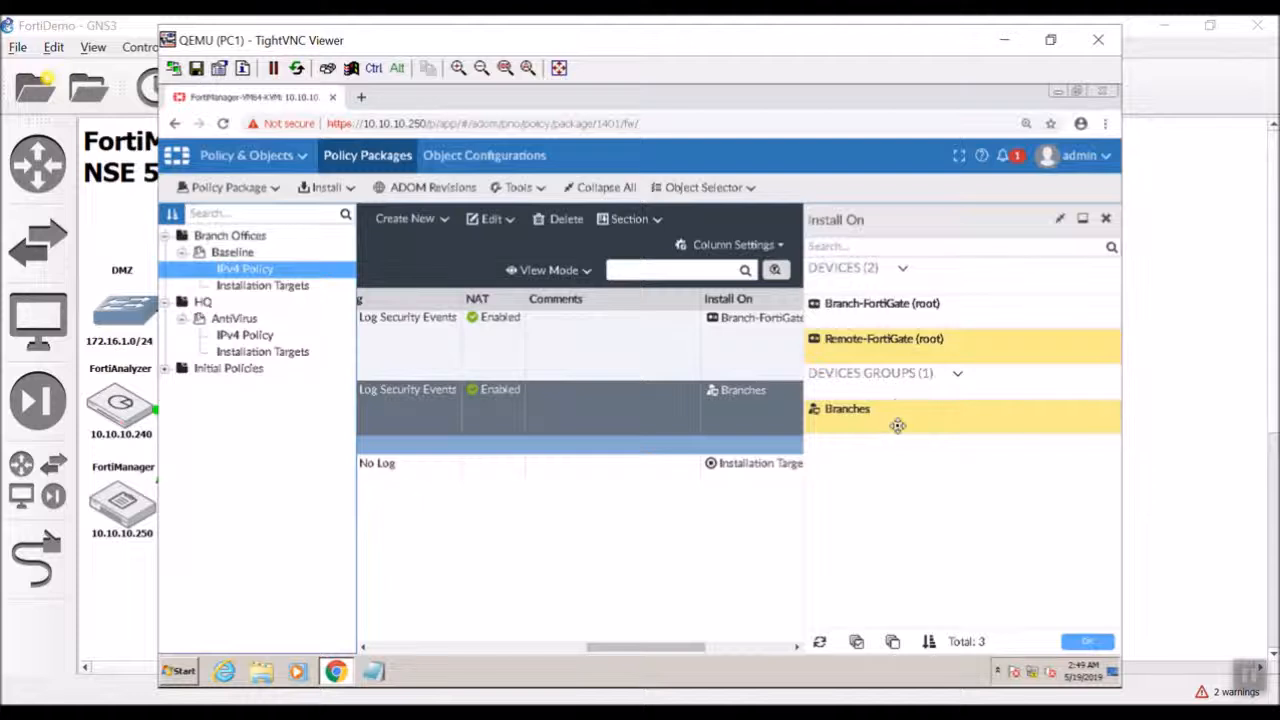
{"action": "left_click", "coordinate": [897, 424]}
{"action": "left_click", "coordinate": [1110, 644]}
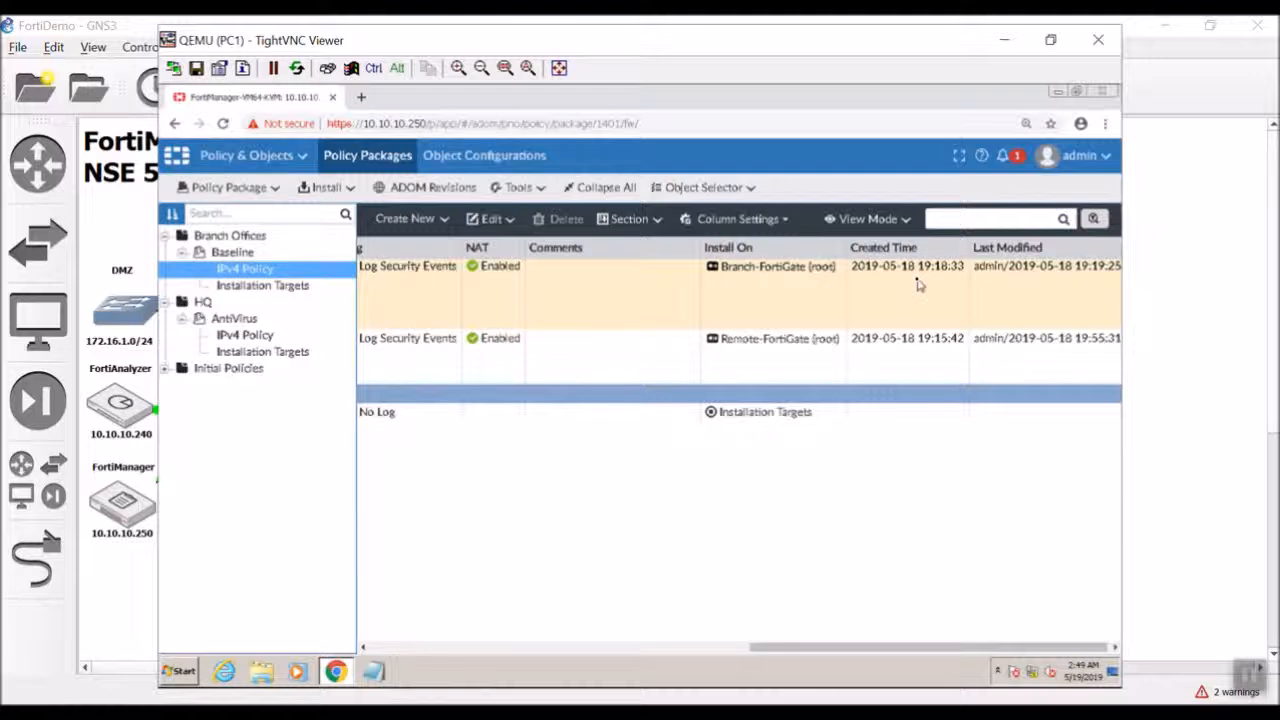
{"action": "left_click_drag", "start_coordinate": [953, 648], "coordinate": [971, 597]}
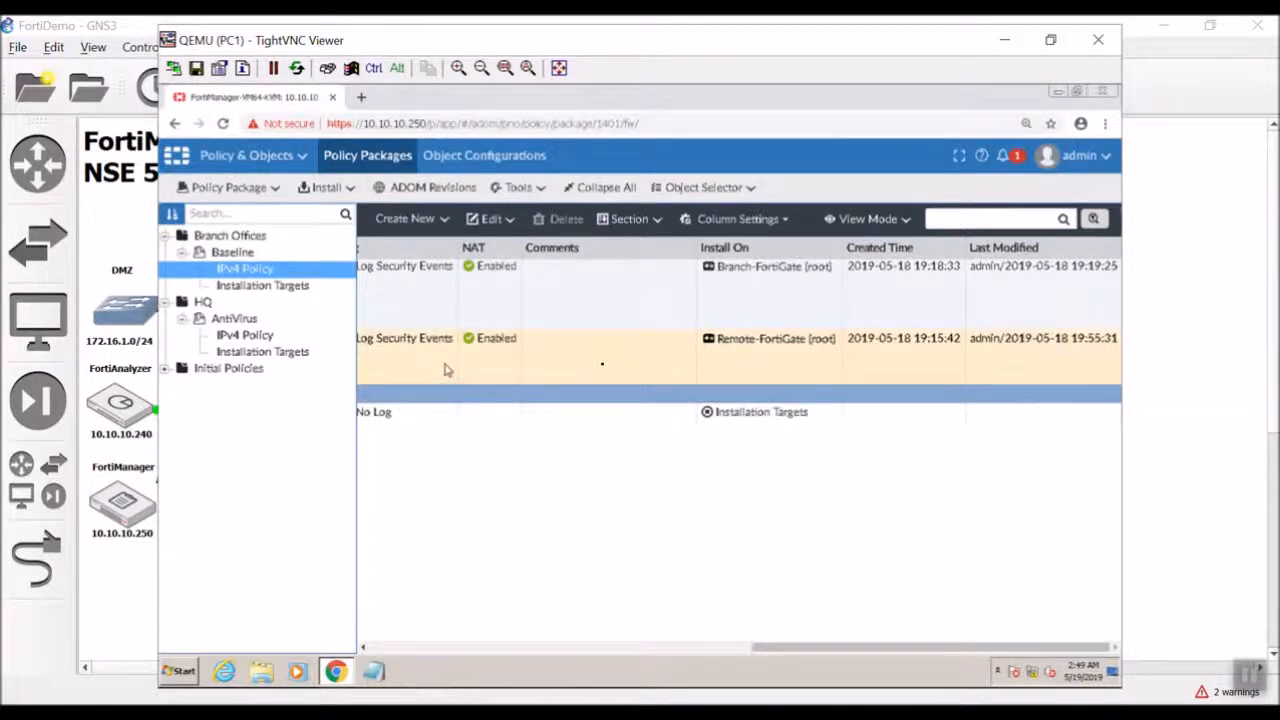
{"action": "left_click_drag", "start_coordinate": [843, 651], "coordinate": [389, 617]}
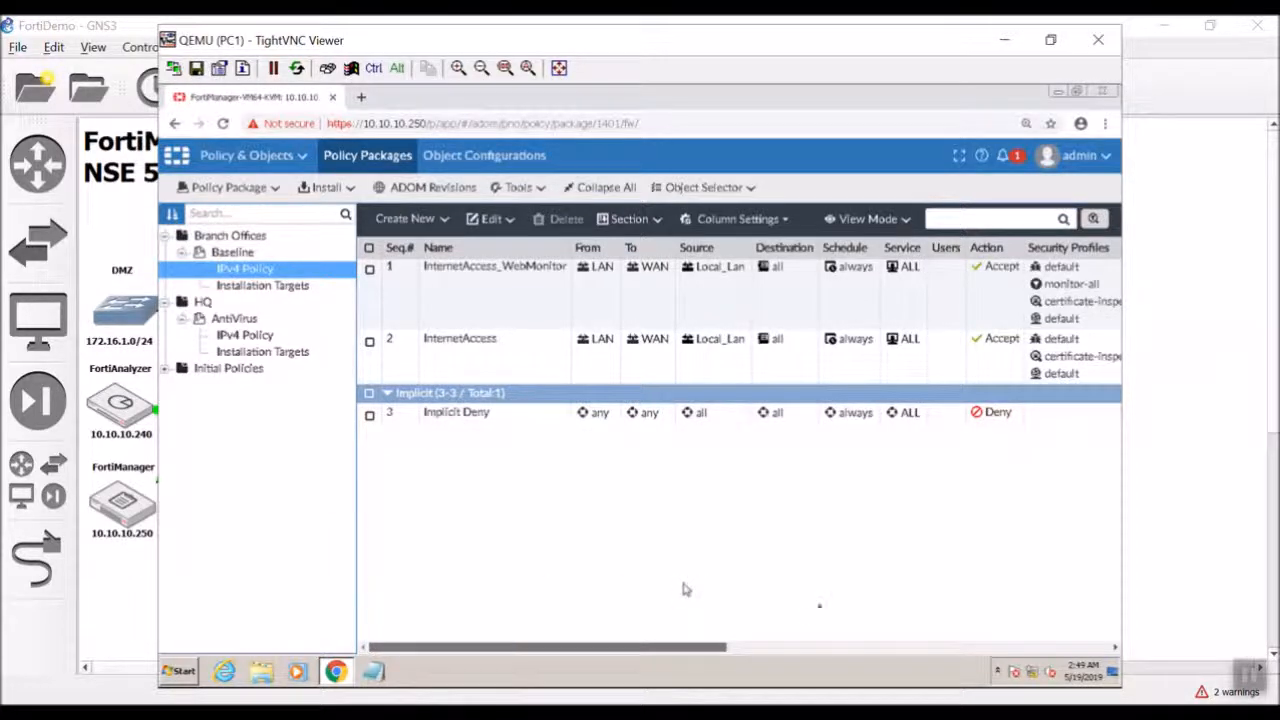
{"action": "left_click", "coordinate": [800, 650]}
{"action": "left_click_drag", "start_coordinate": [800, 650], "coordinate": [440, 648]}
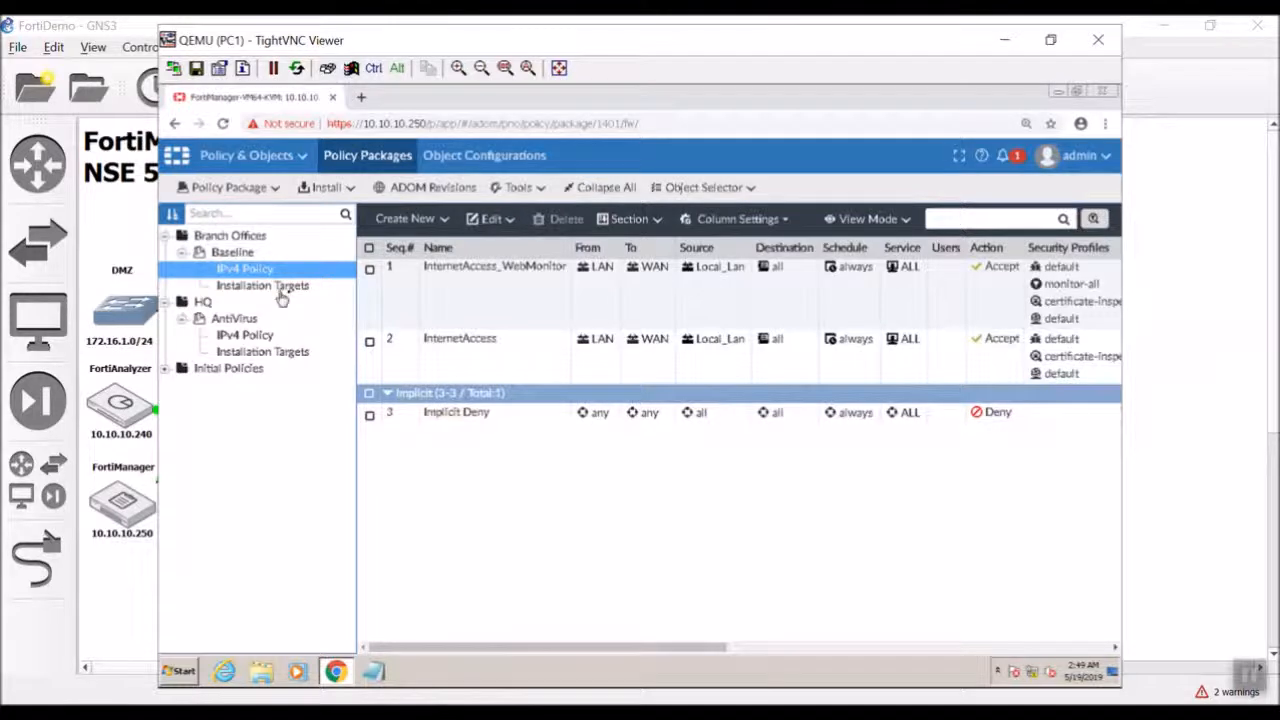
{"action": "left_click", "coordinate": [905, 651]}
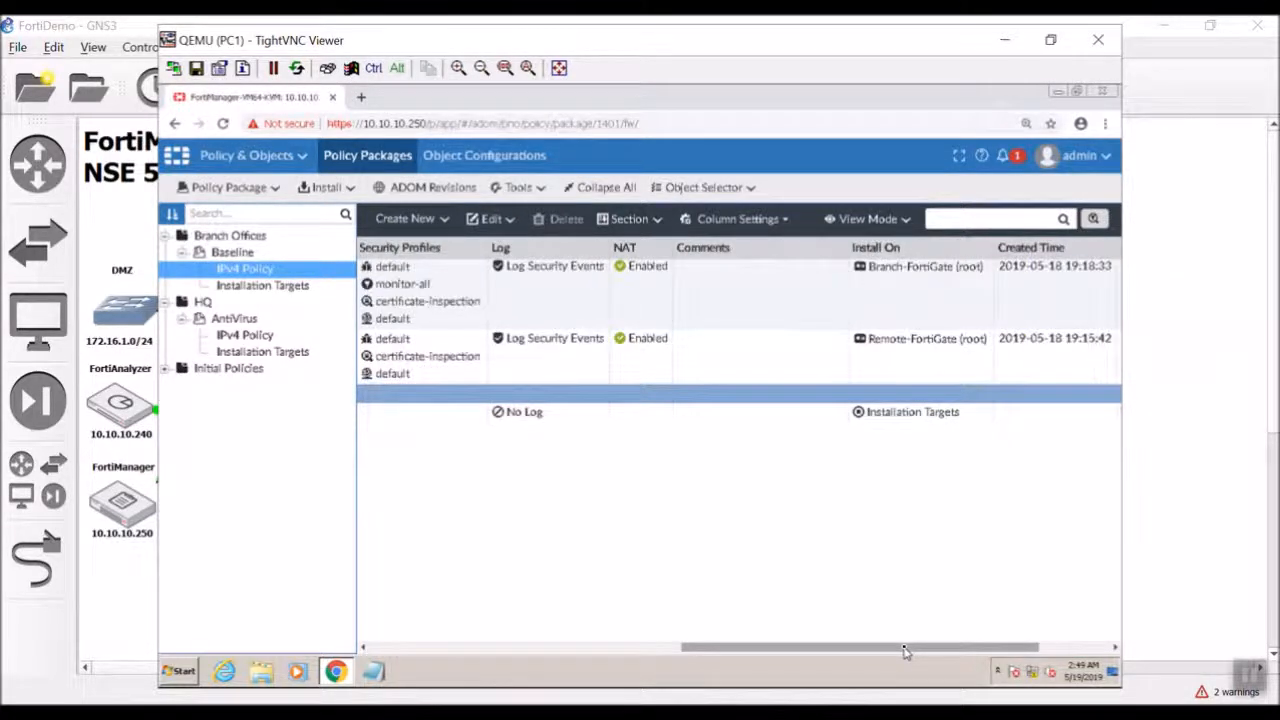
{"action": "left_click_drag", "start_coordinate": [905, 651], "coordinate": [477, 634]}
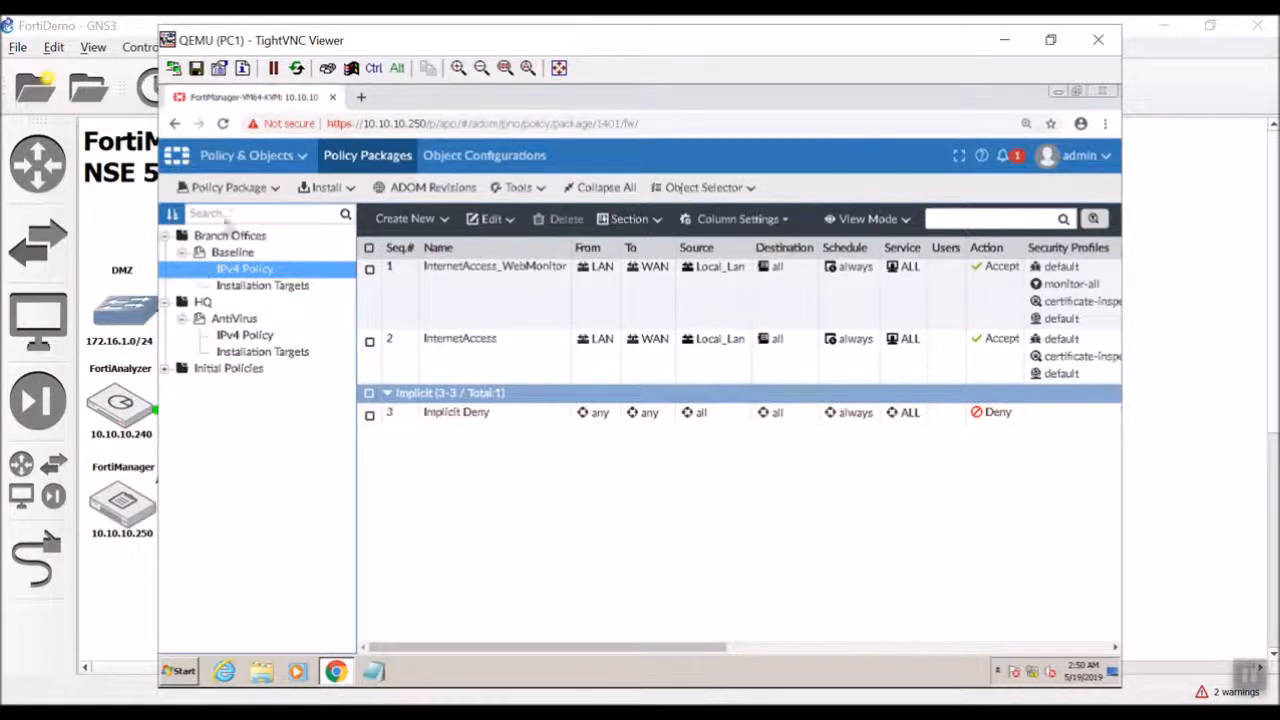
Create a new Baseline policy named BlockPing with LAN incoming and WAN outgoing interfaces.
{"action": "left_click", "coordinate": [405, 218]}
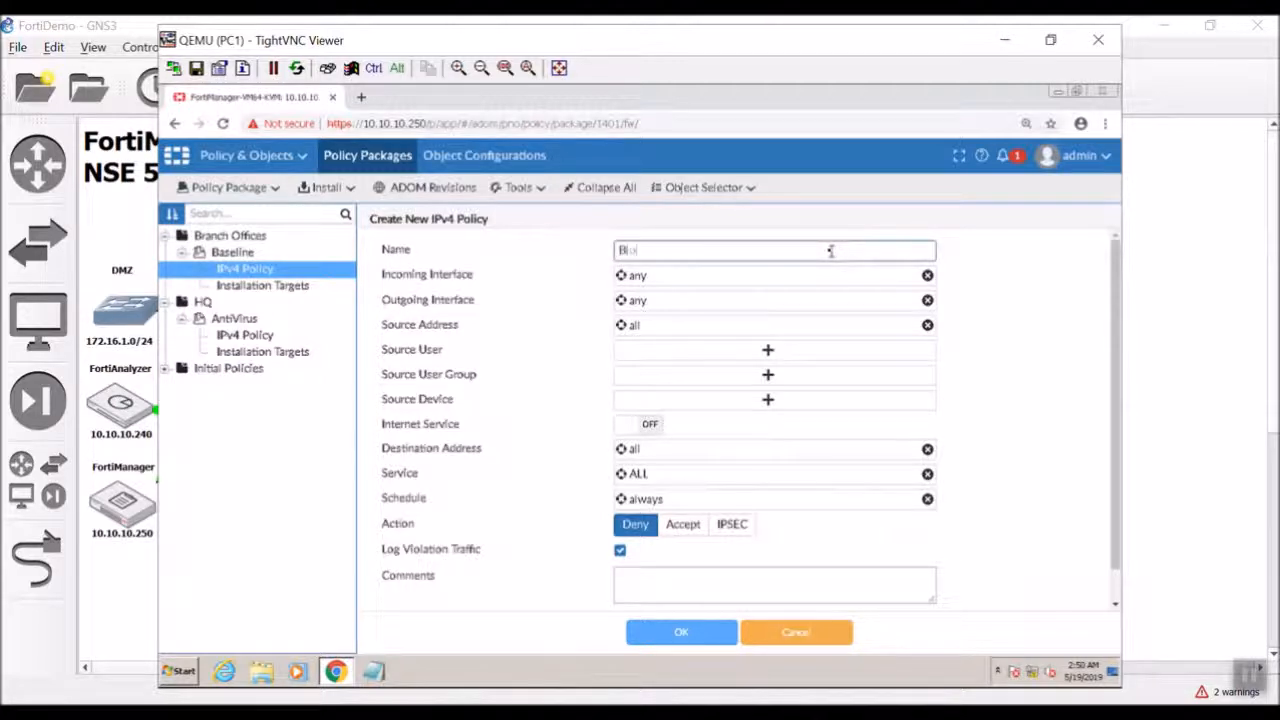
{"action": "type", "text": "Blovkz"}
{"action": "key", "text": "BackSpace"}
{"action": "key", "text": "BackSpace"}
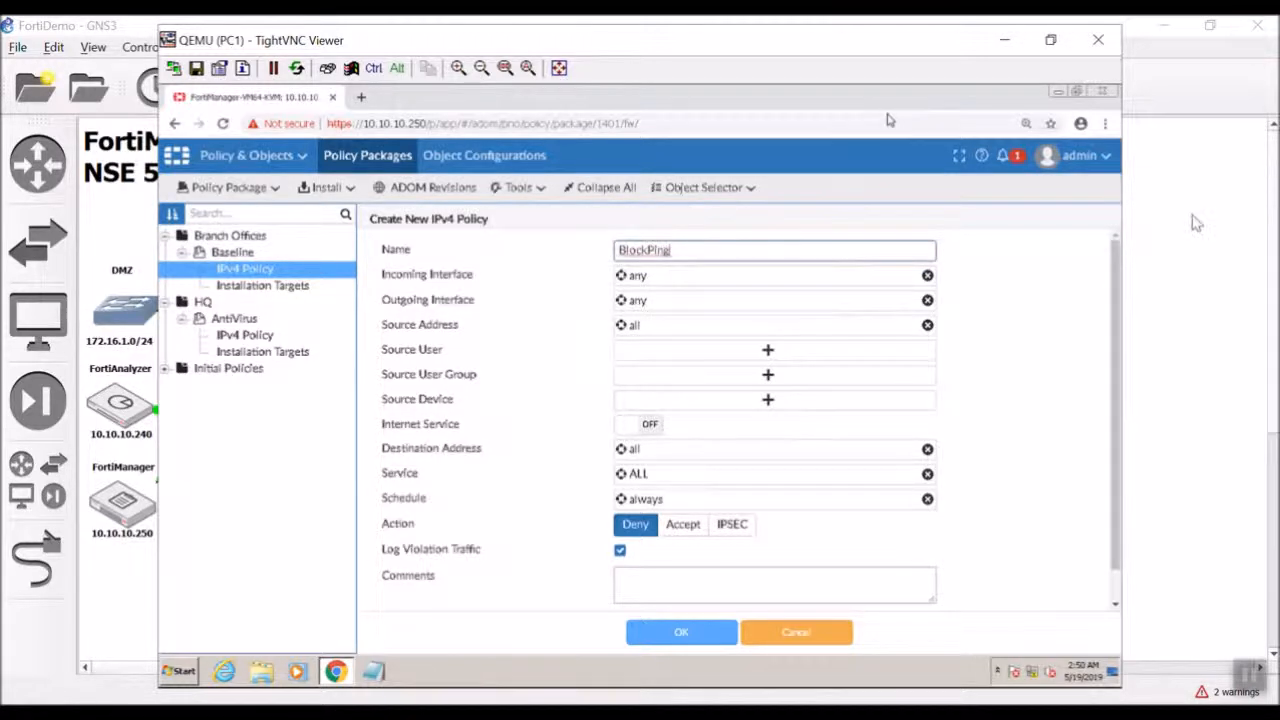
{"action": "left_click", "coordinate": [903, 280]}
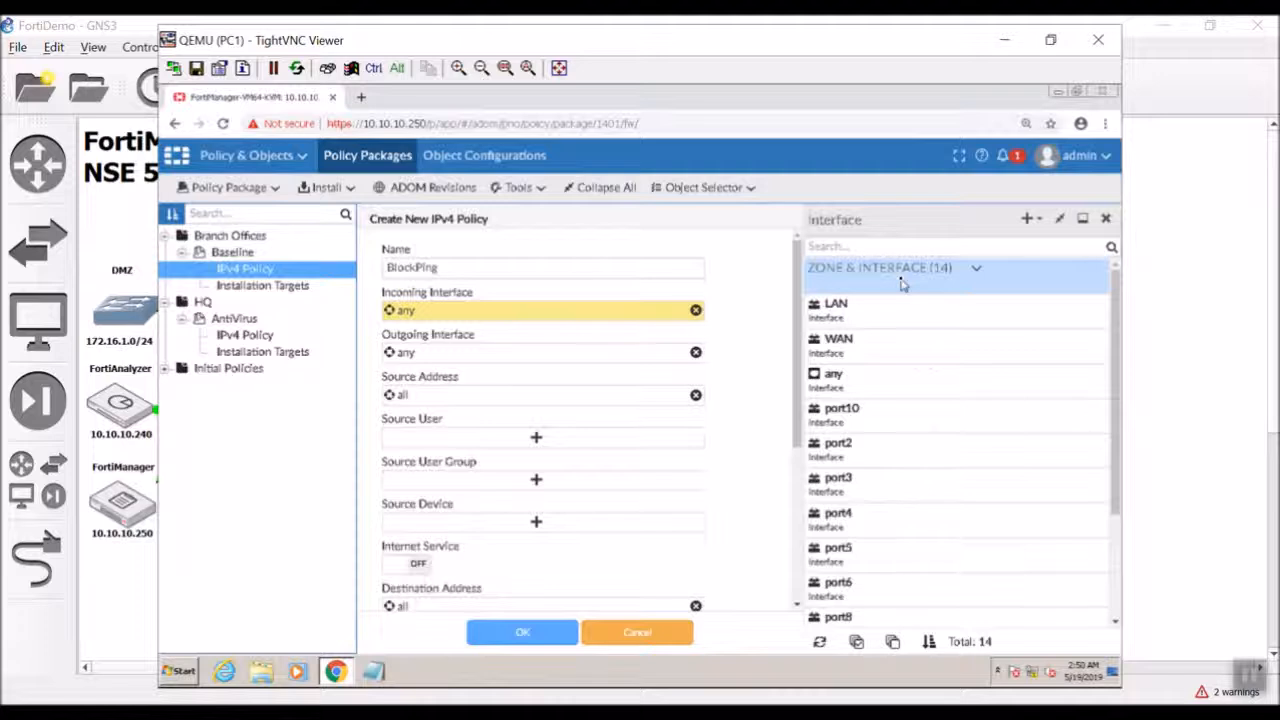
{"action": "left_click_drag", "start_coordinate": [920, 301], "coordinate": [917, 303]}
{"action": "left_click", "coordinate": [914, 305]}
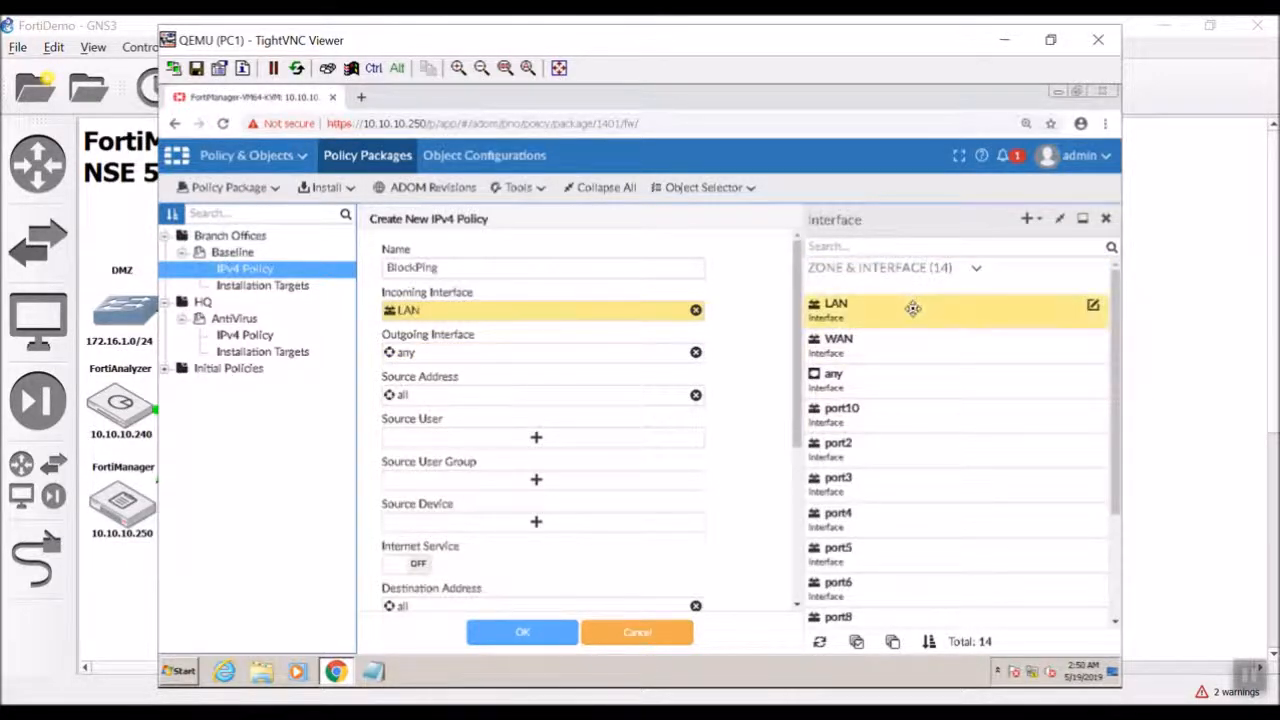
{"action": "scroll", "coordinate": [975, 563], "scroll_direction": "down", "scroll_amount": 3}
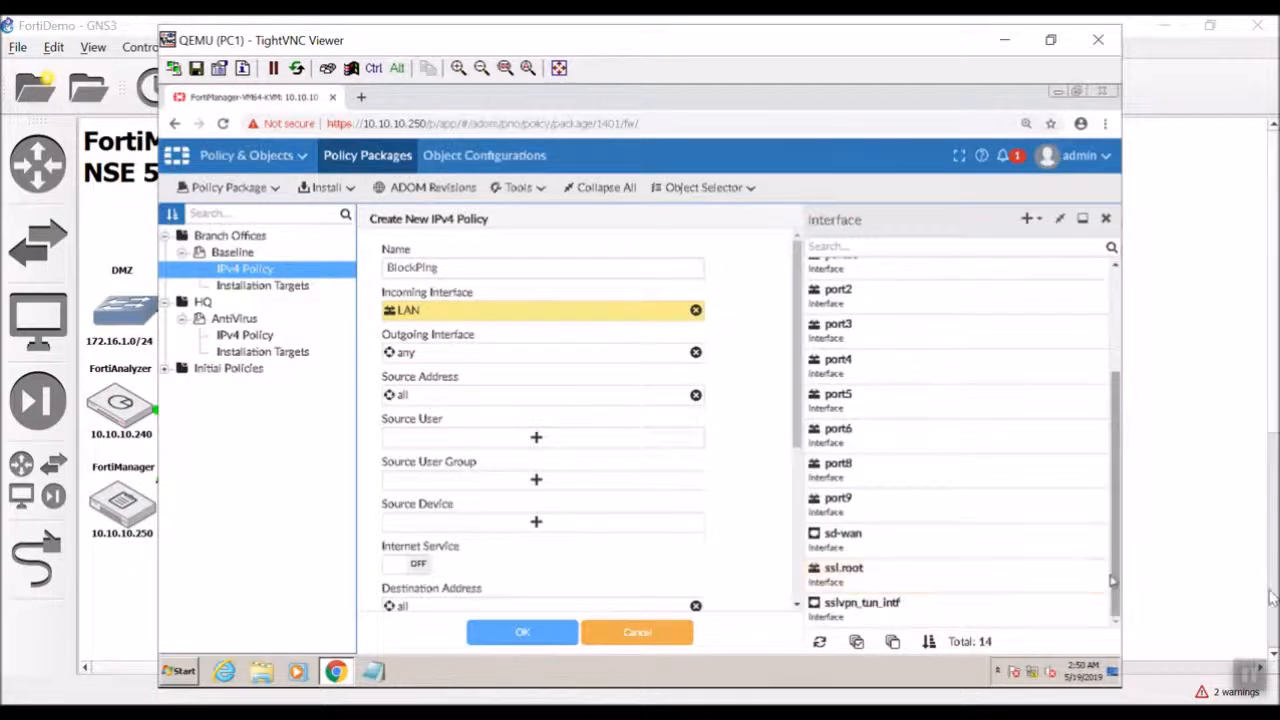
{"action": "left_click", "coordinate": [545, 360]}
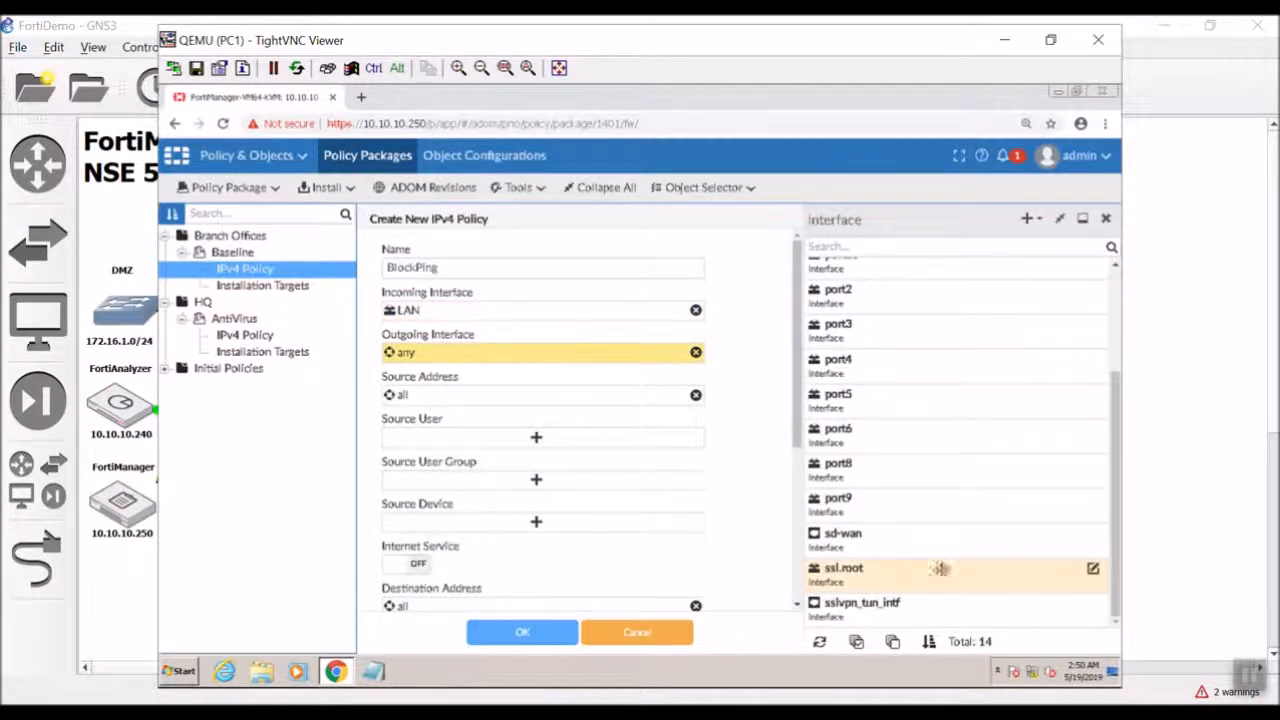
{"action": "scroll", "coordinate": [940, 560], "scroll_direction": "up", "scroll_amount": 5}
{"action": "left_click", "coordinate": [916, 340]}
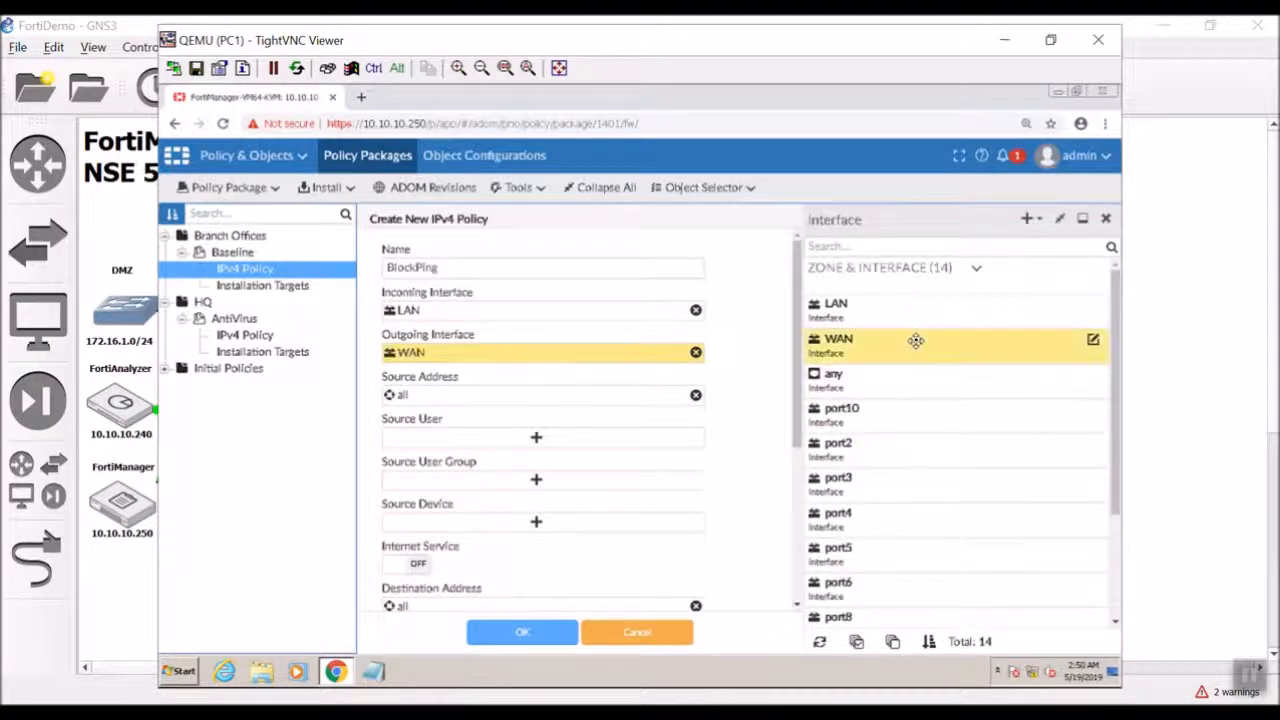
Set the policy's source to Local_Lan and its service to PING, keeping the Deny action.
{"action": "left_click", "coordinate": [445, 397]}
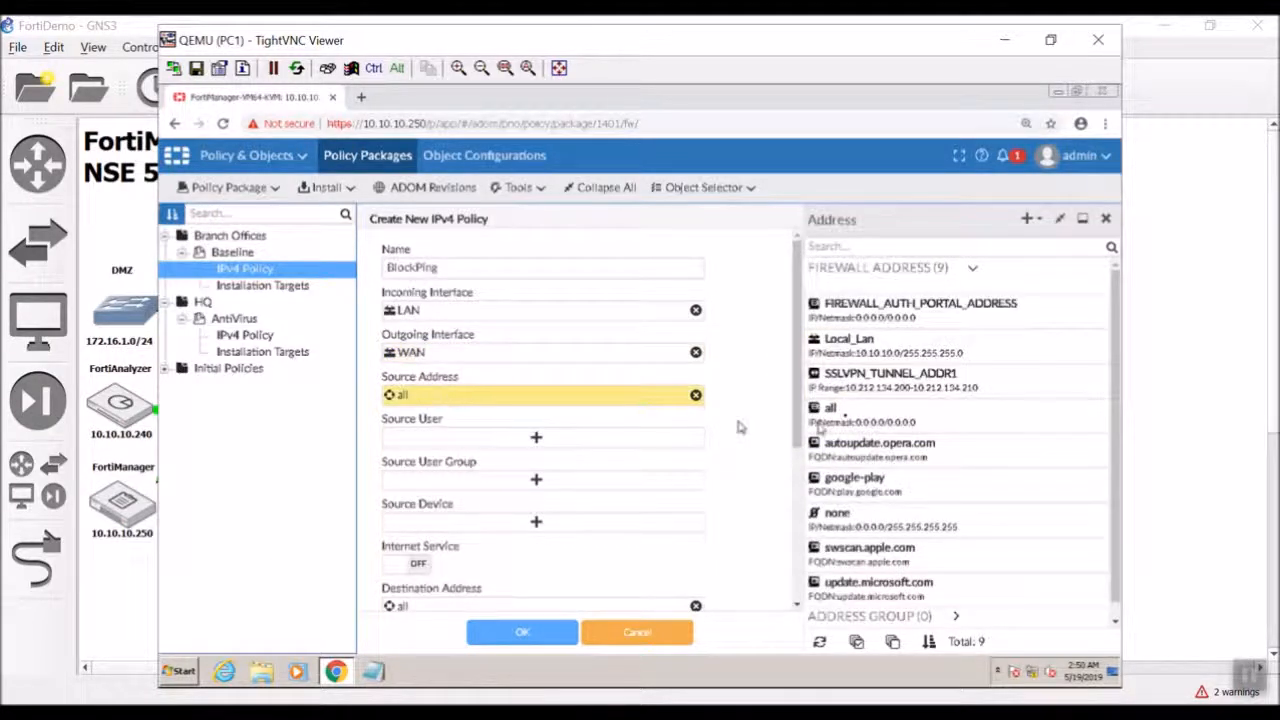
{"action": "left_click", "coordinate": [812, 345]}
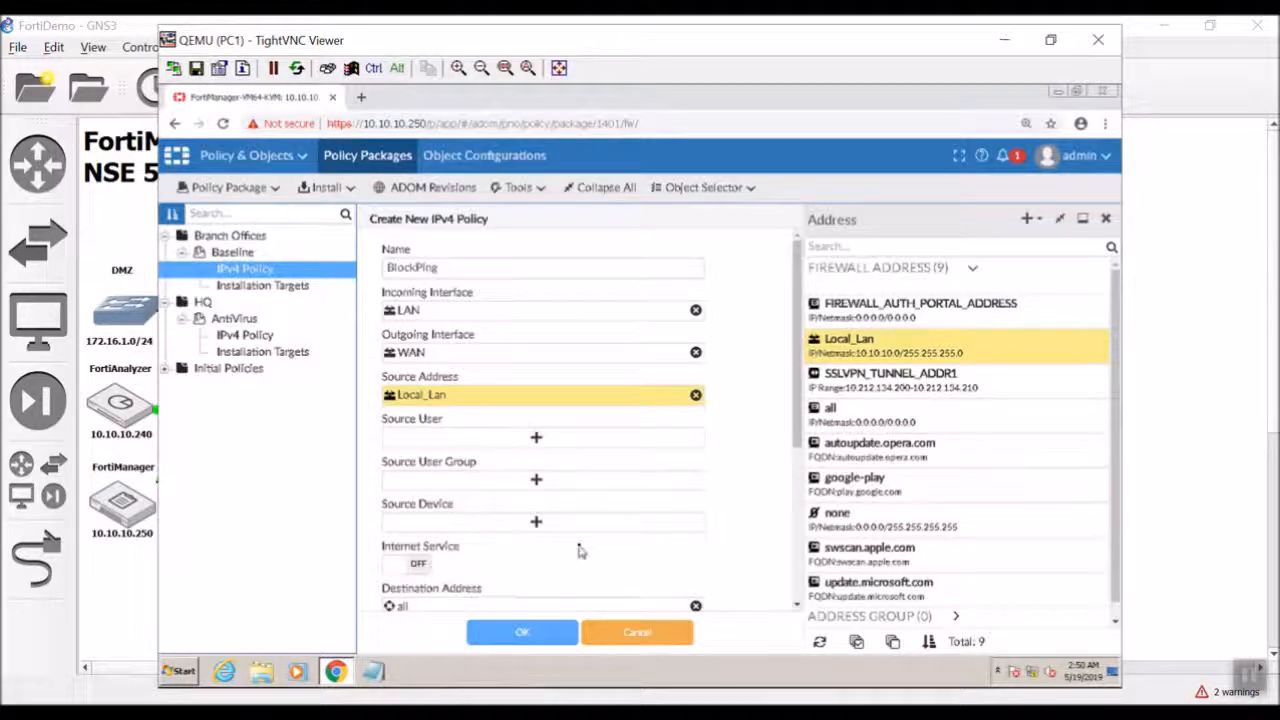
{"action": "scroll", "coordinate": [463, 556], "scroll_direction": "down", "scroll_amount": 1}
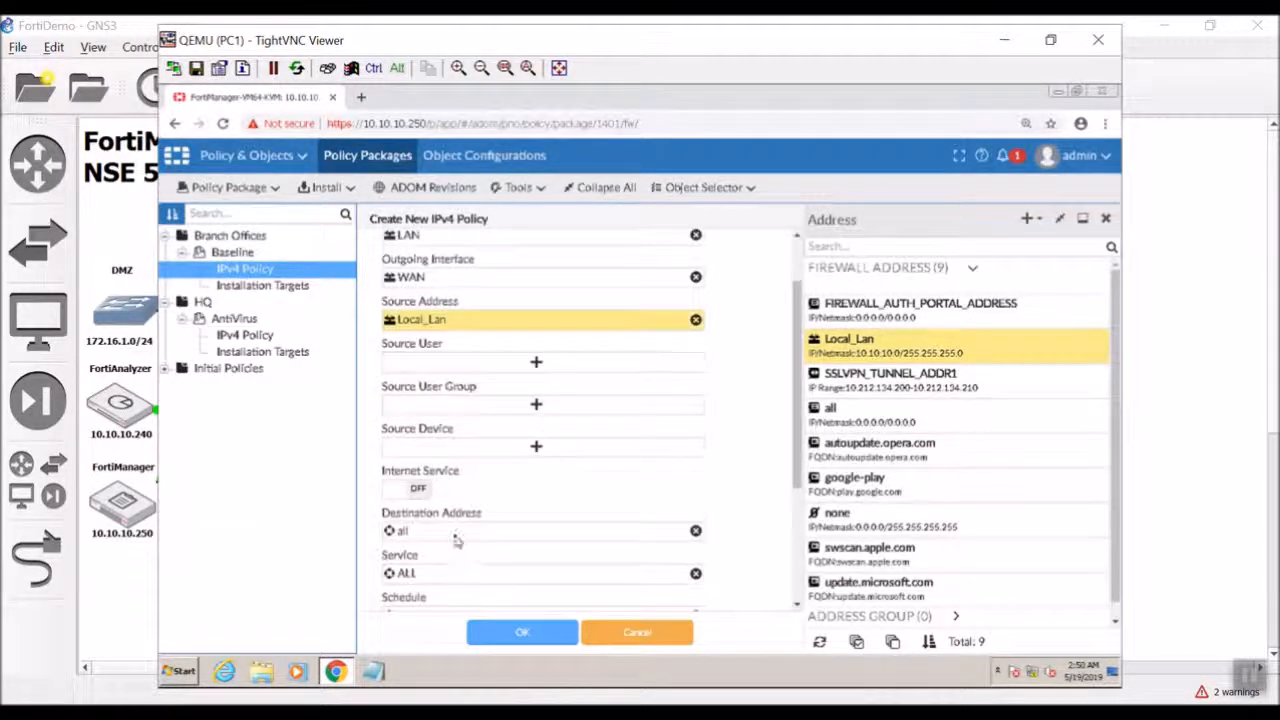
{"action": "scroll", "coordinate": [460, 545], "scroll_direction": "down", "scroll_amount": 1}
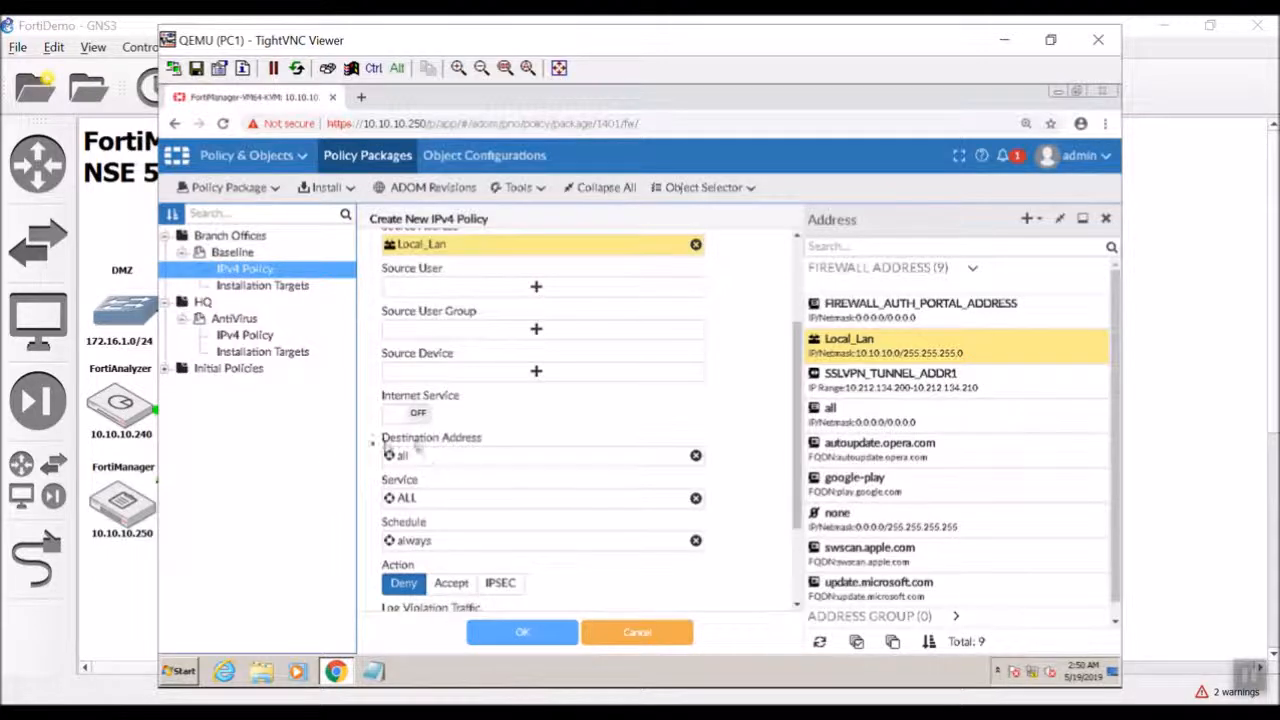
{"action": "left_click", "coordinate": [440, 505]}
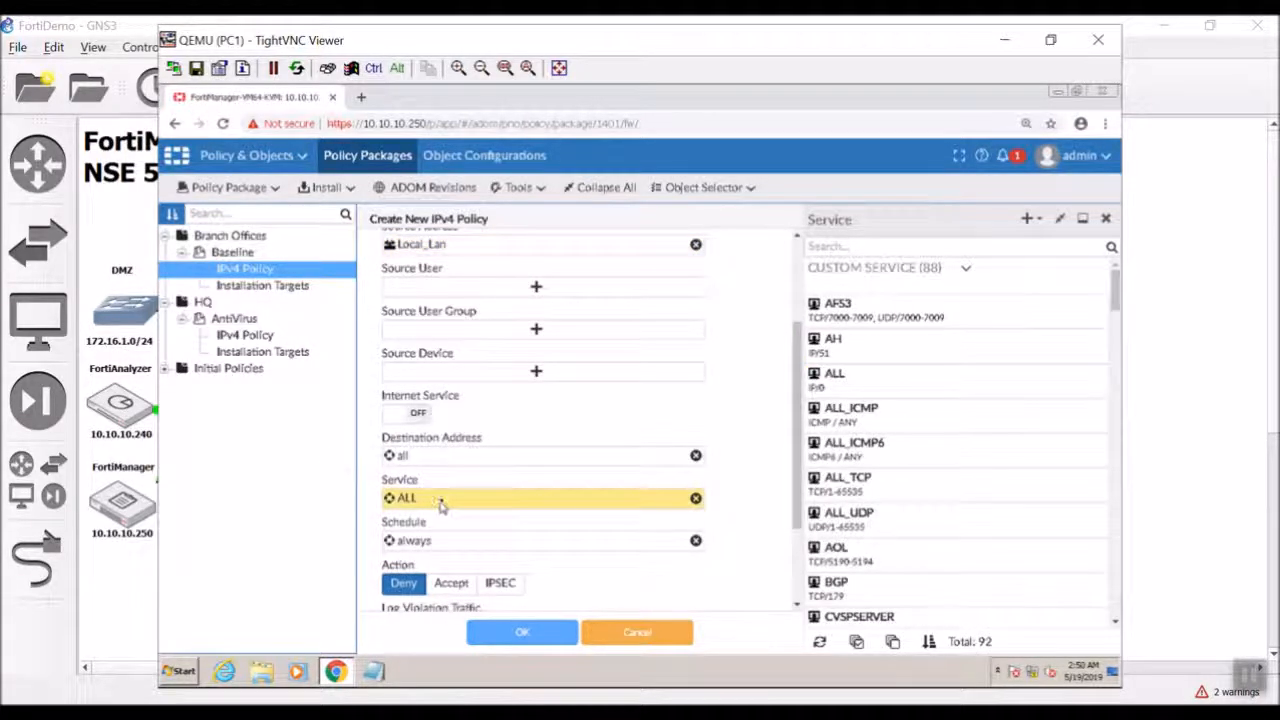
{"action": "scroll", "coordinate": [948, 443], "scroll_direction": "down", "scroll_amount": 5}
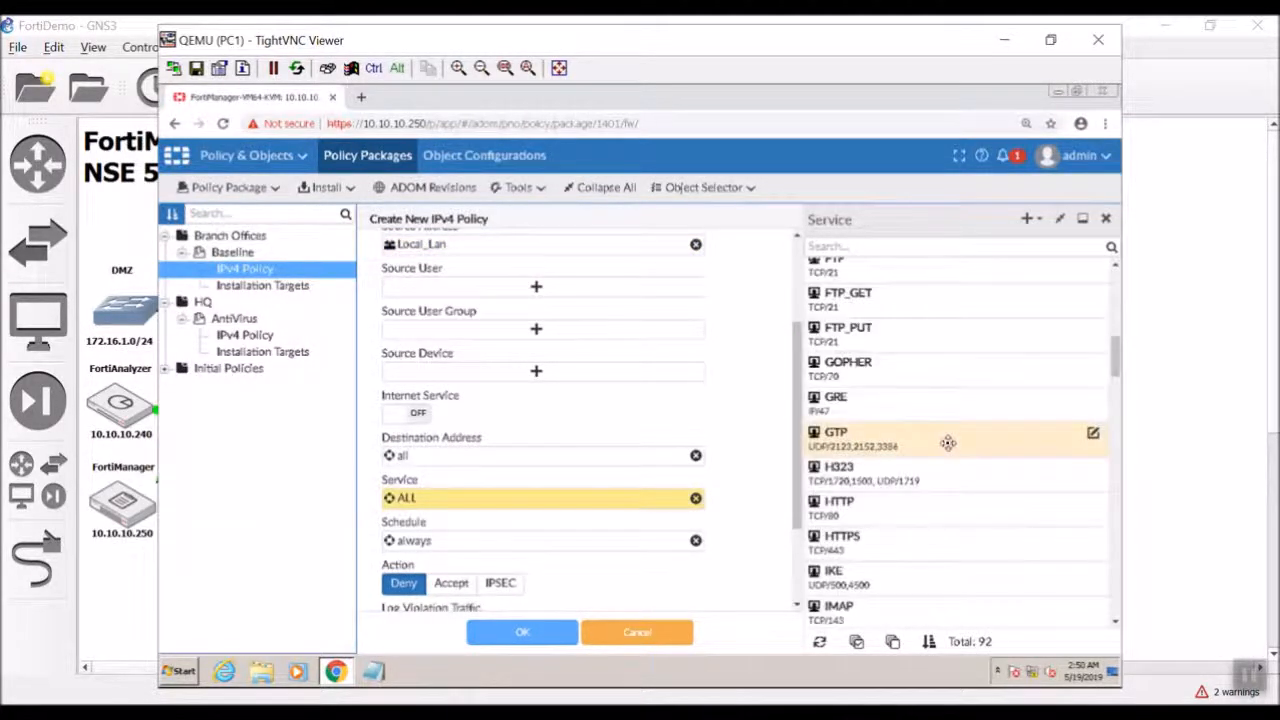
{"action": "scroll", "coordinate": [948, 443], "scroll_direction": "up", "scroll_amount": 1}
{"action": "scroll", "coordinate": [948, 443], "scroll_direction": "up", "scroll_amount": 5}
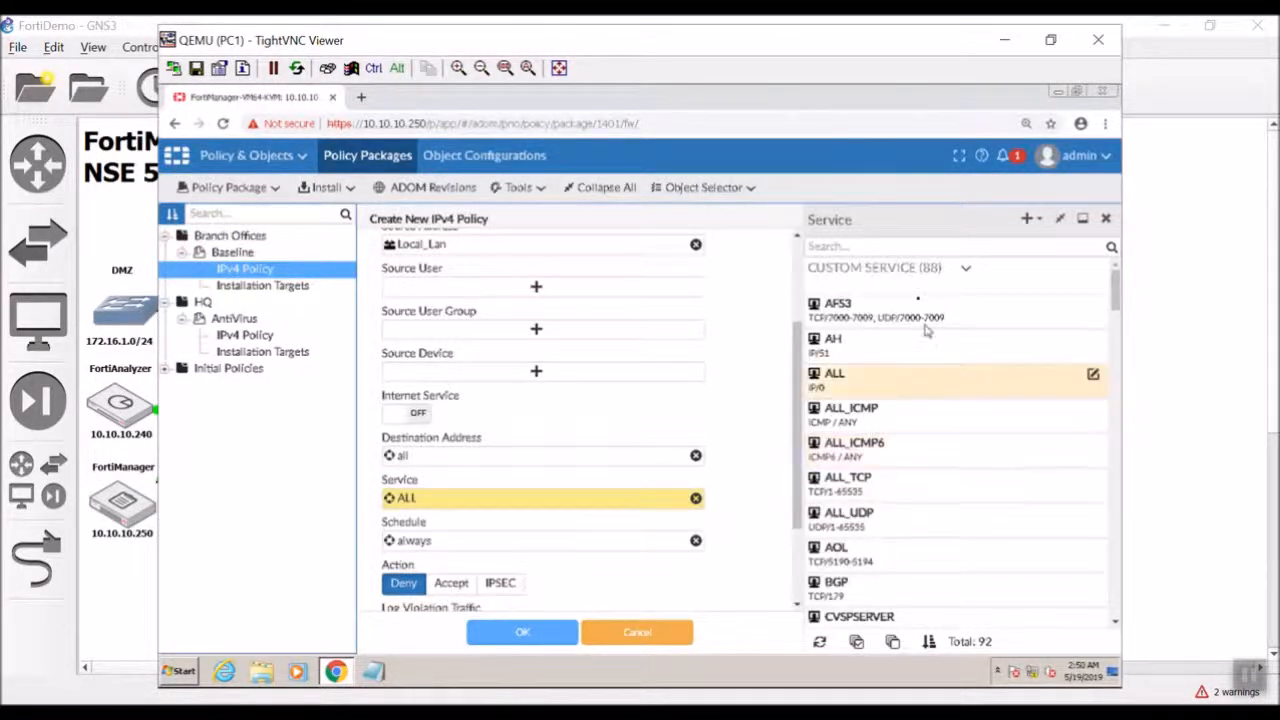
{"action": "left_click", "coordinate": [906, 248]}
{"action": "type", "text": "h"}
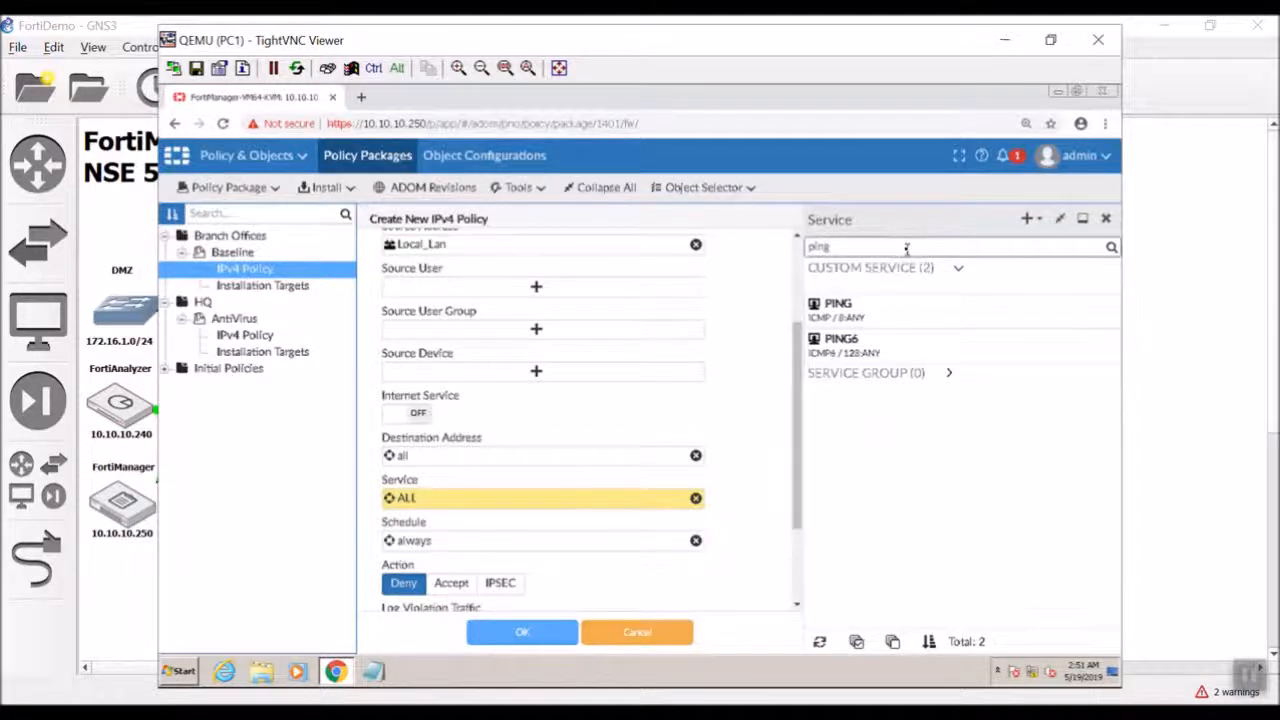
{"action": "left_click", "coordinate": [859, 307]}
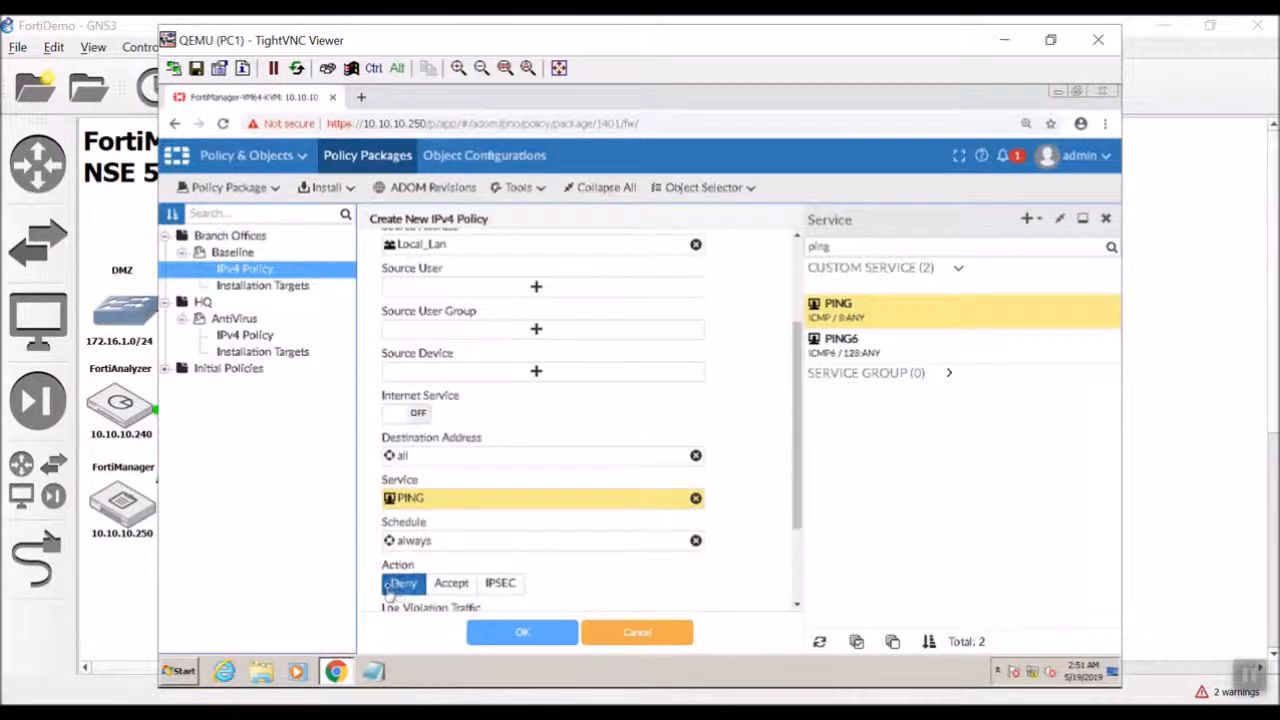
{"action": "left_click_drag", "start_coordinate": [800, 509], "coordinate": [810, 573]}
Save BlockPing and drag it to sequence 1, above both InternetAccess rules.
{"action": "left_click", "coordinate": [549, 634]}
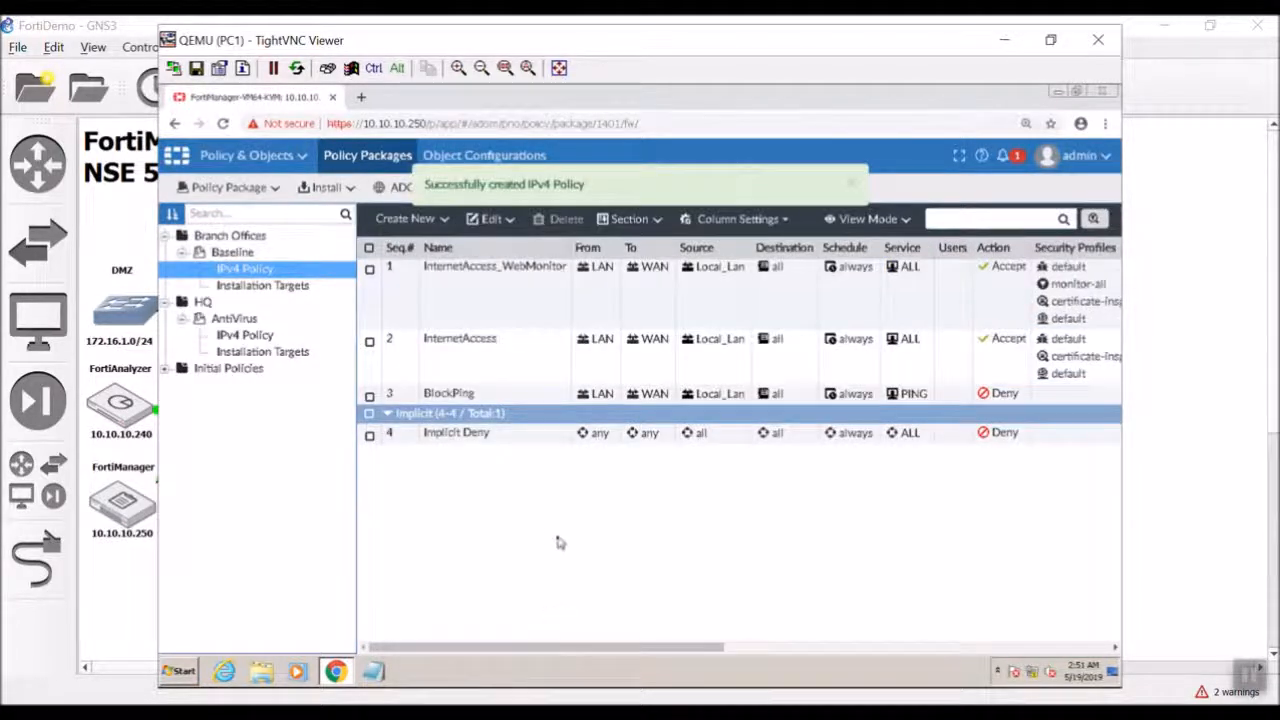
{"action": "mouse_move", "coordinate": [418, 394]}
{"action": "left_mouse_down"}
{"action": "mouse_move", "coordinate": [424, 310]}
{"action": "mouse_move", "coordinate": [396, 397]}
{"action": "left_mouse_up"}
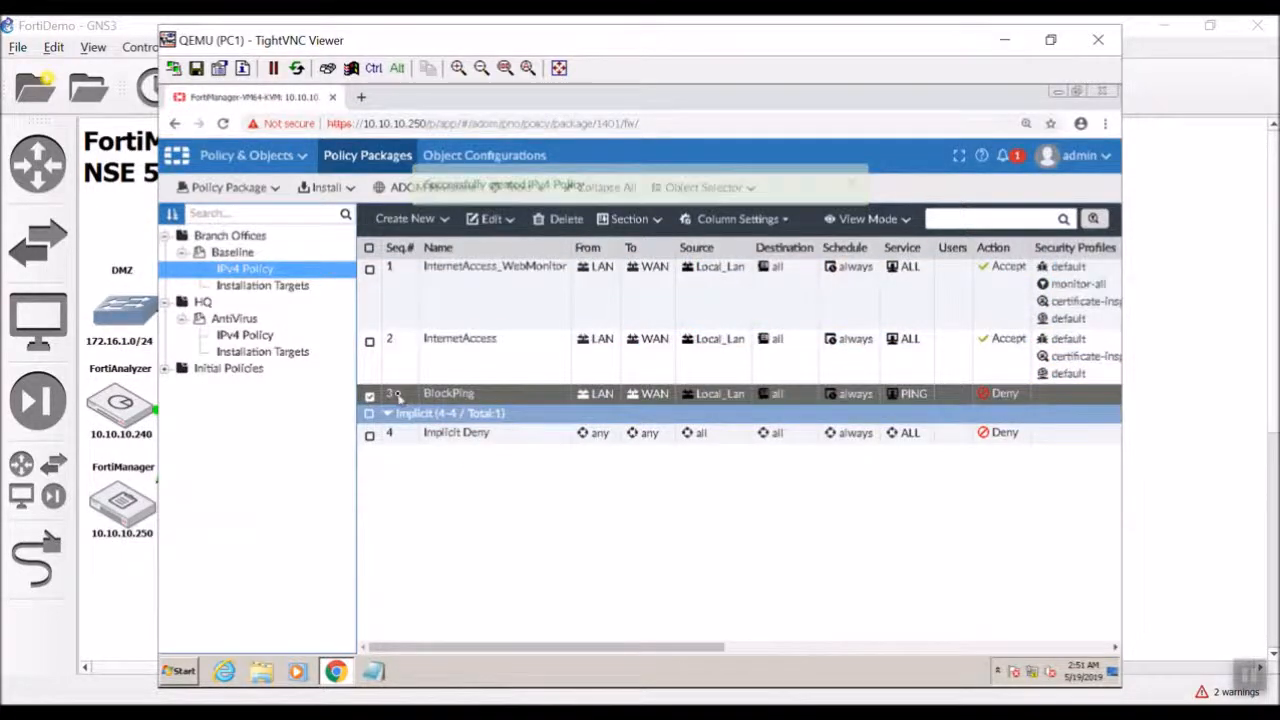
{"action": "left_click_drag", "start_coordinate": [366, 392], "coordinate": [380, 264]}
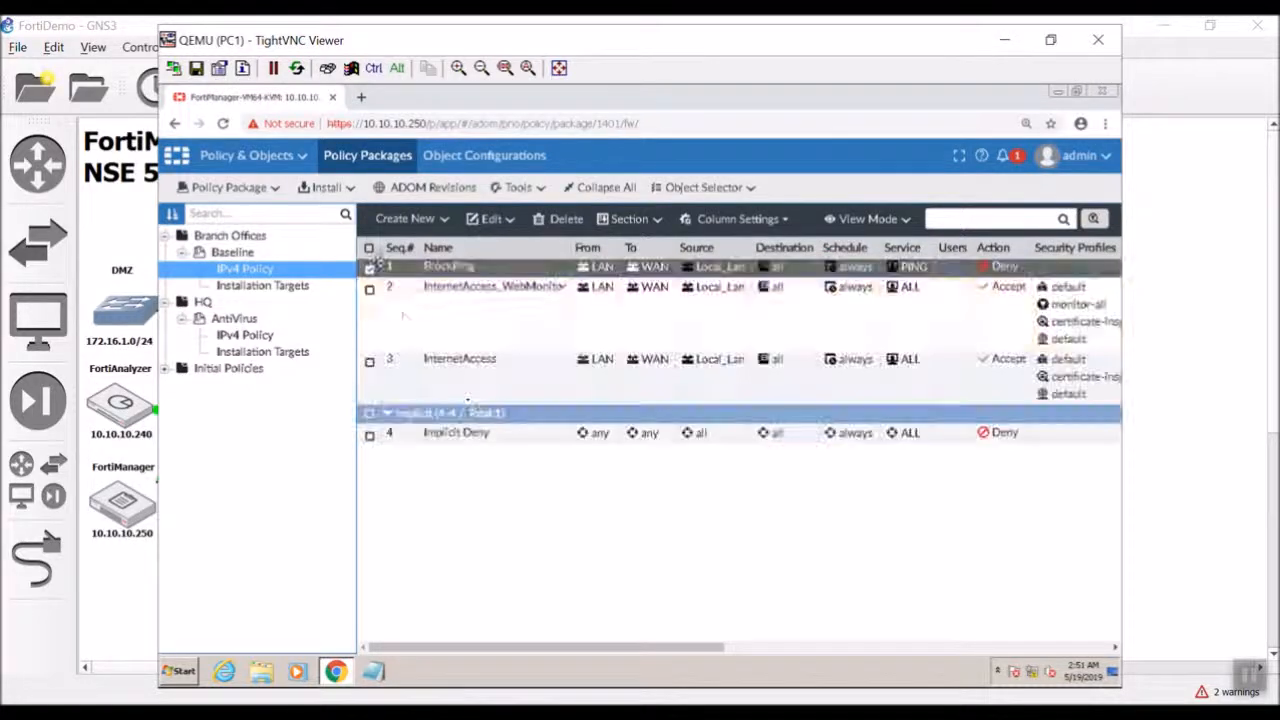
{"action": "left_click_drag", "start_coordinate": [651, 647], "coordinate": [1096, 650]}
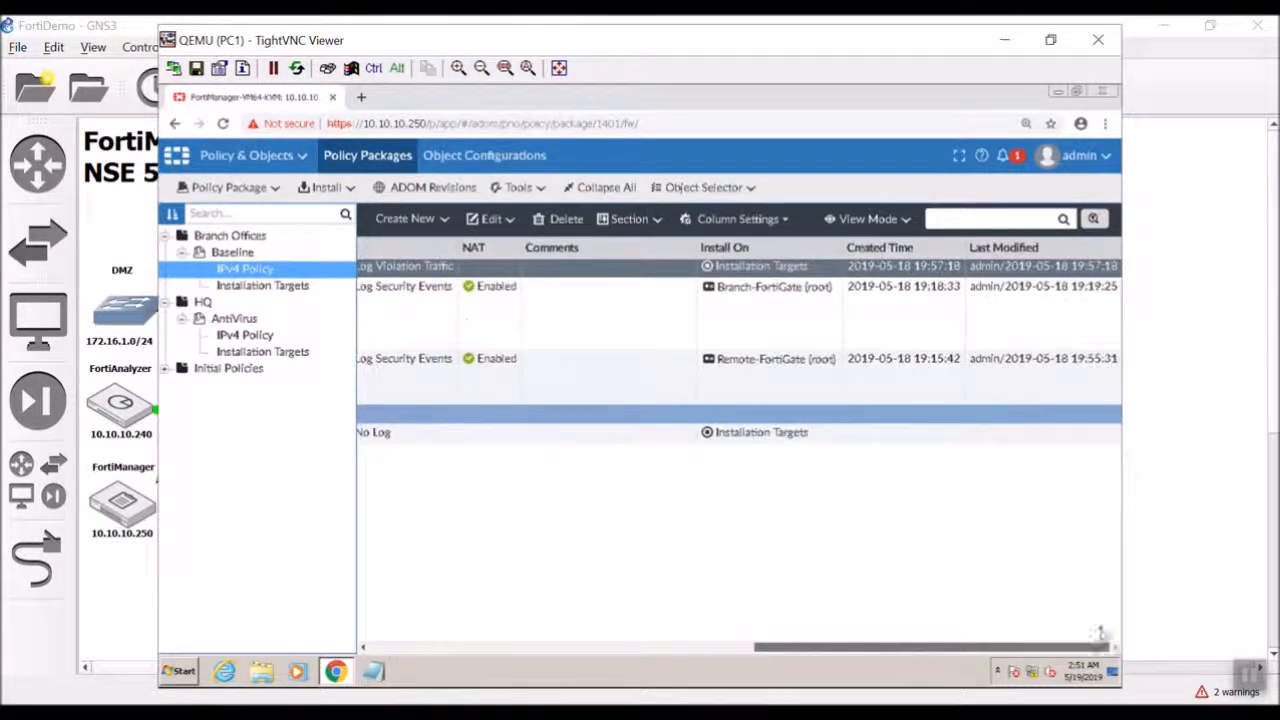
{"action": "right_click", "coordinate": [739, 270]}
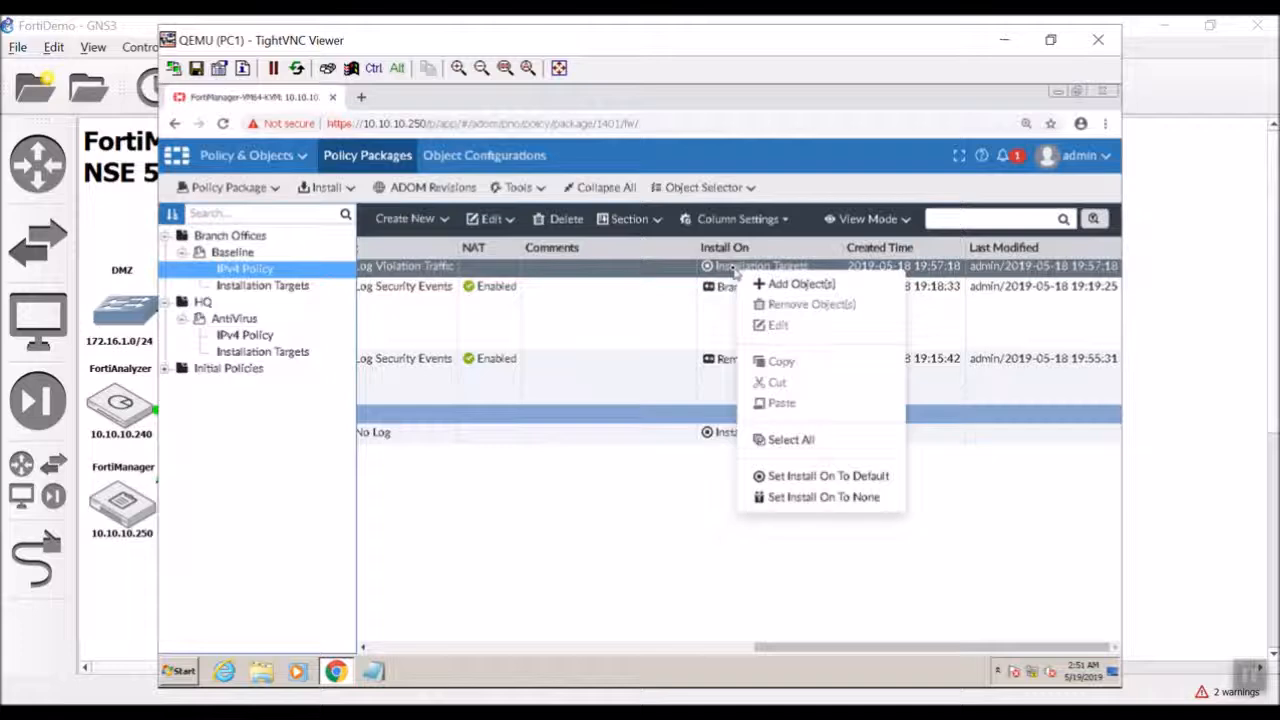
{"action": "left_click", "coordinate": [780, 284]}
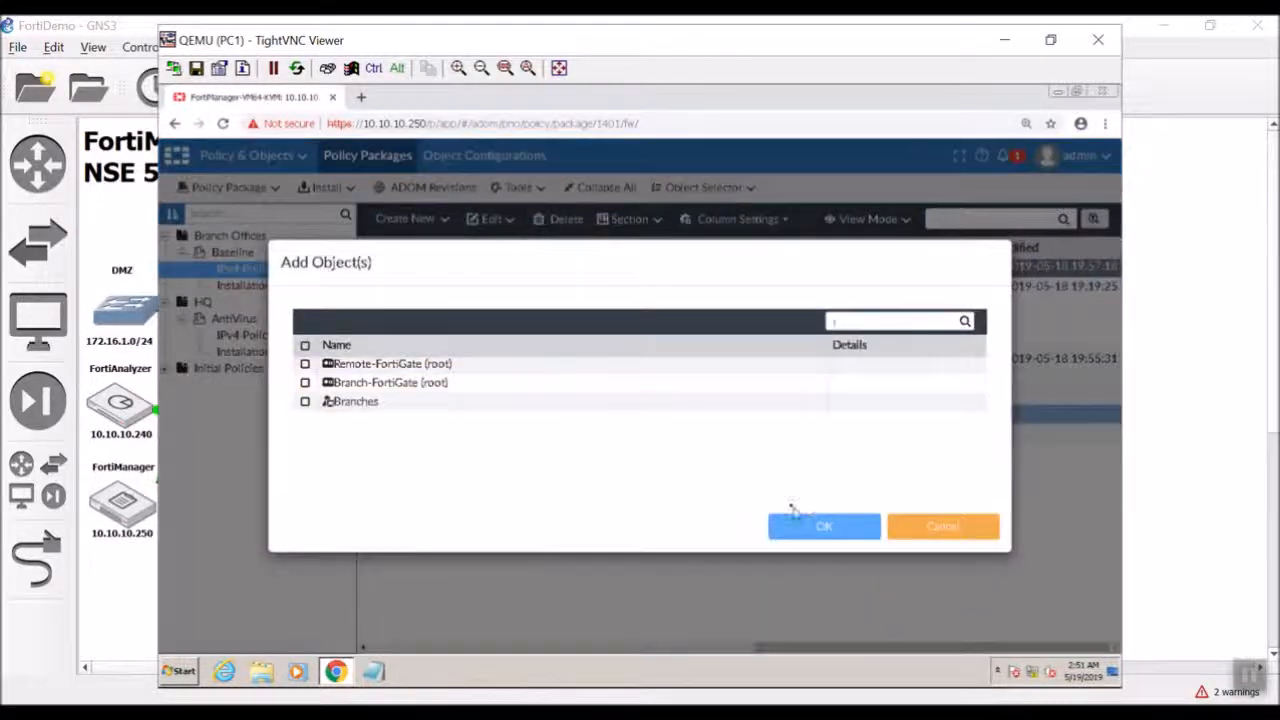
{"action": "left_click", "coordinate": [304, 401]}
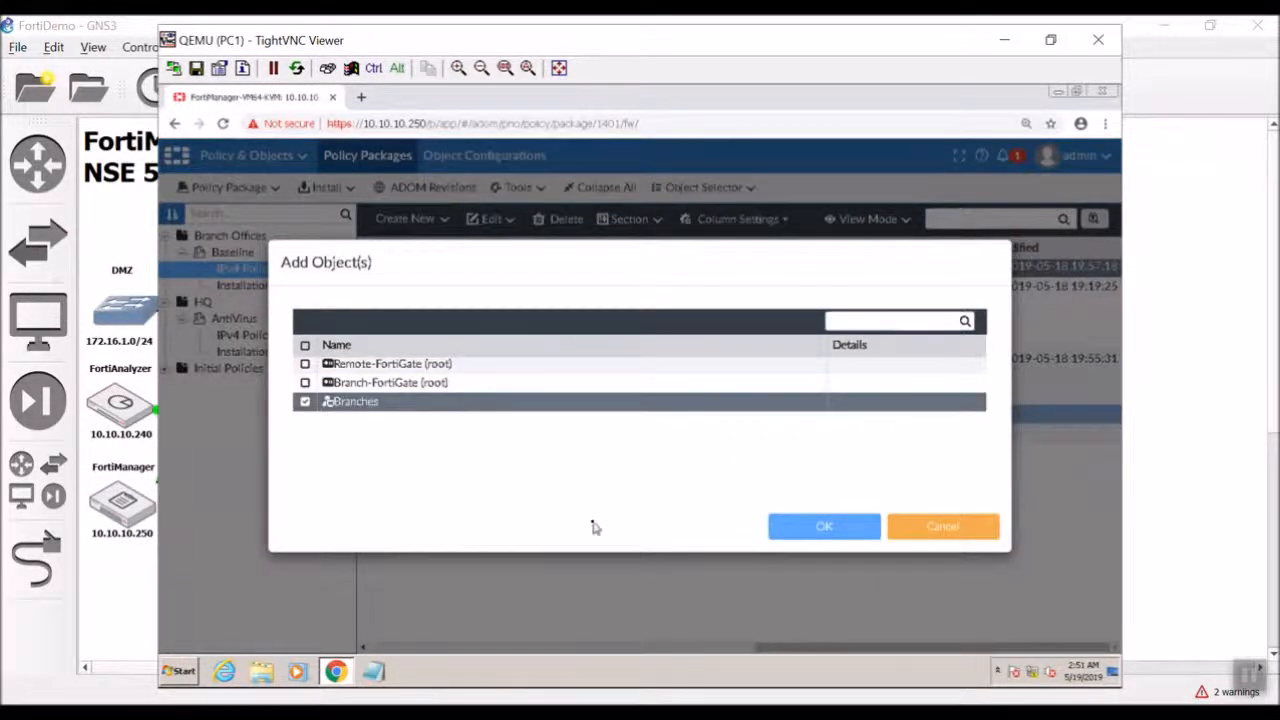
{"action": "left_click", "coordinate": [806, 528]}
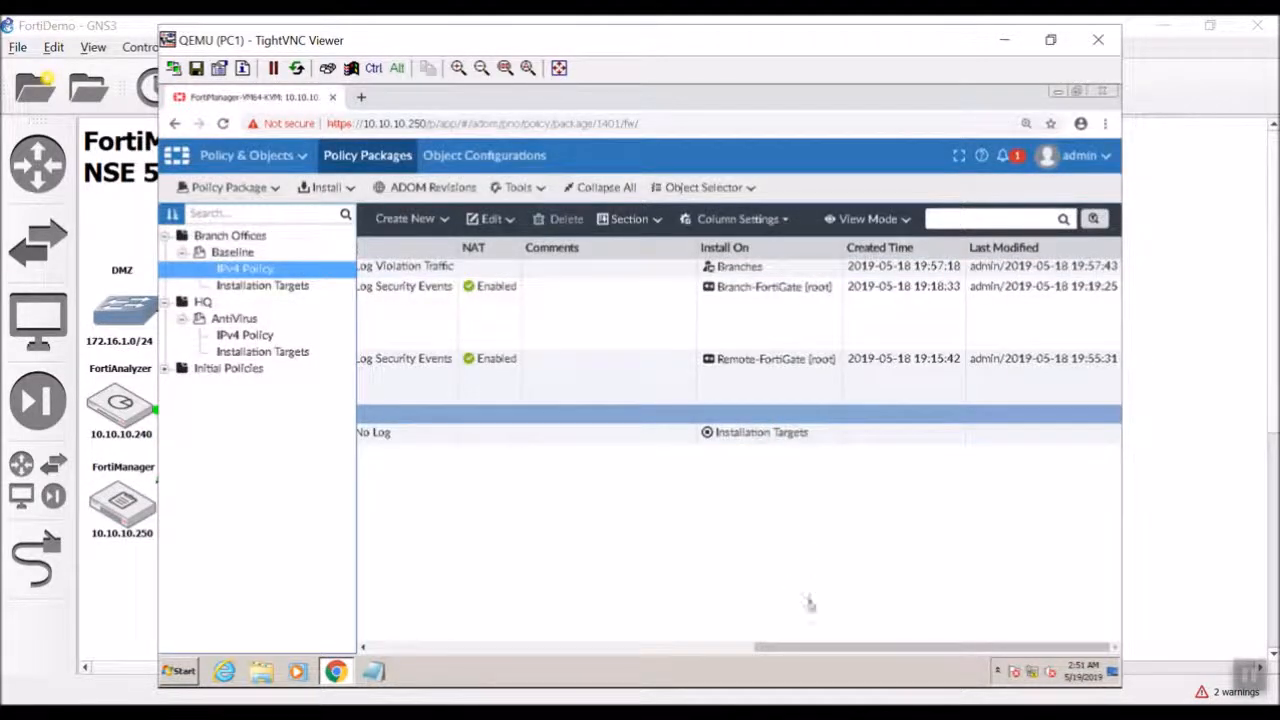
{"action": "left_click_drag", "start_coordinate": [809, 650], "coordinate": [385, 642]}
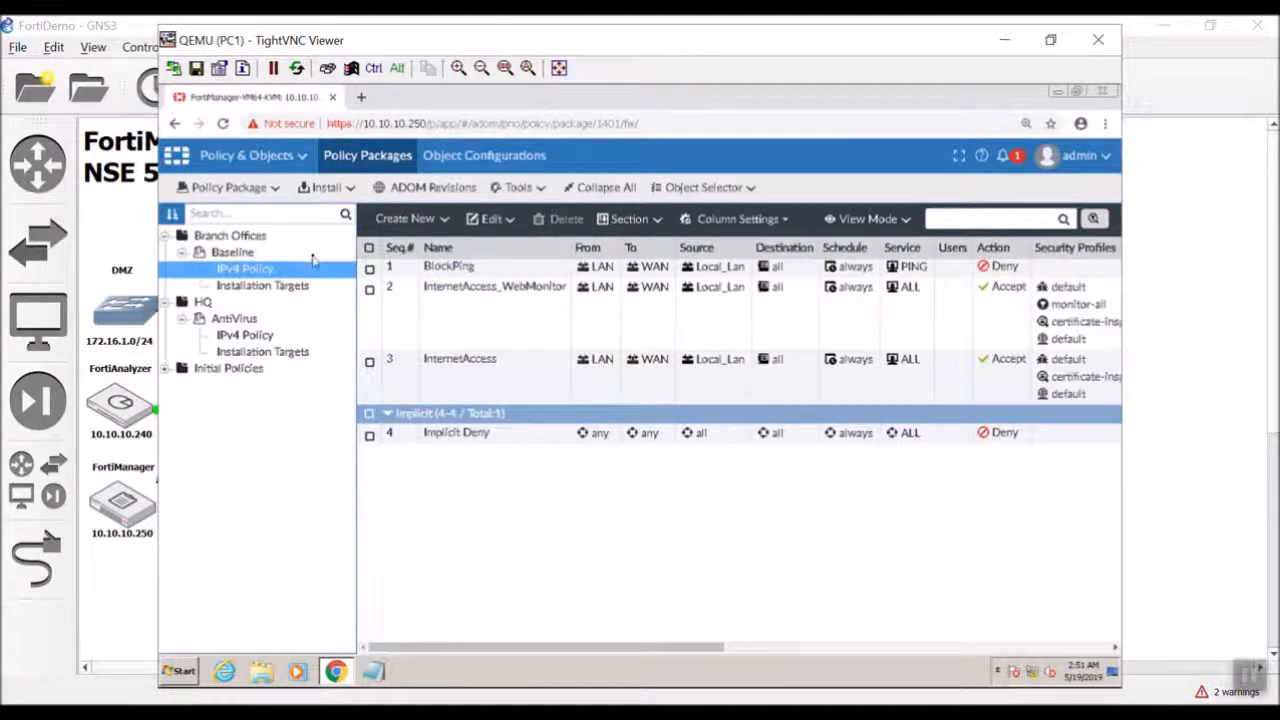
{"action": "left_click", "coordinate": [758, 650]}
{"action": "left_click", "coordinate": [892, 267]}
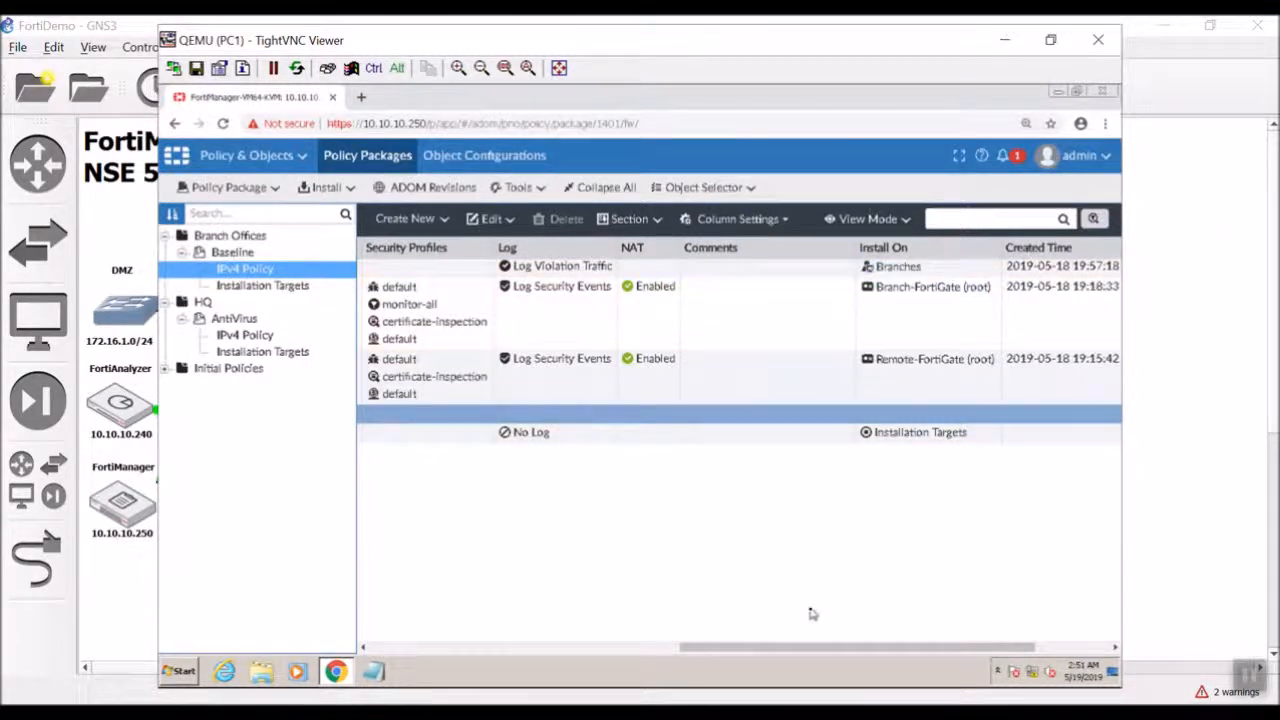
{"action": "left_click_drag", "start_coordinate": [798, 650], "coordinate": [832, 650]}
{"action": "left_click", "coordinate": [886, 356]}
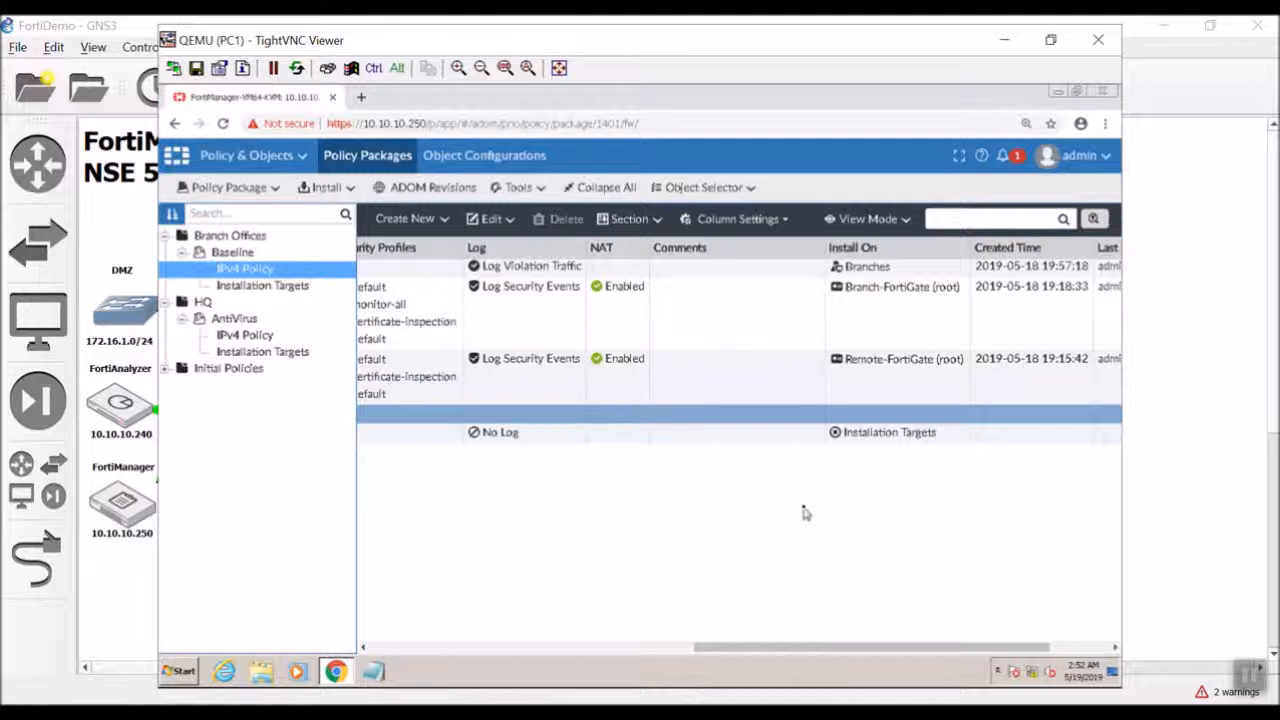
{"action": "left_click_drag", "start_coordinate": [754, 645], "coordinate": [360, 645]}
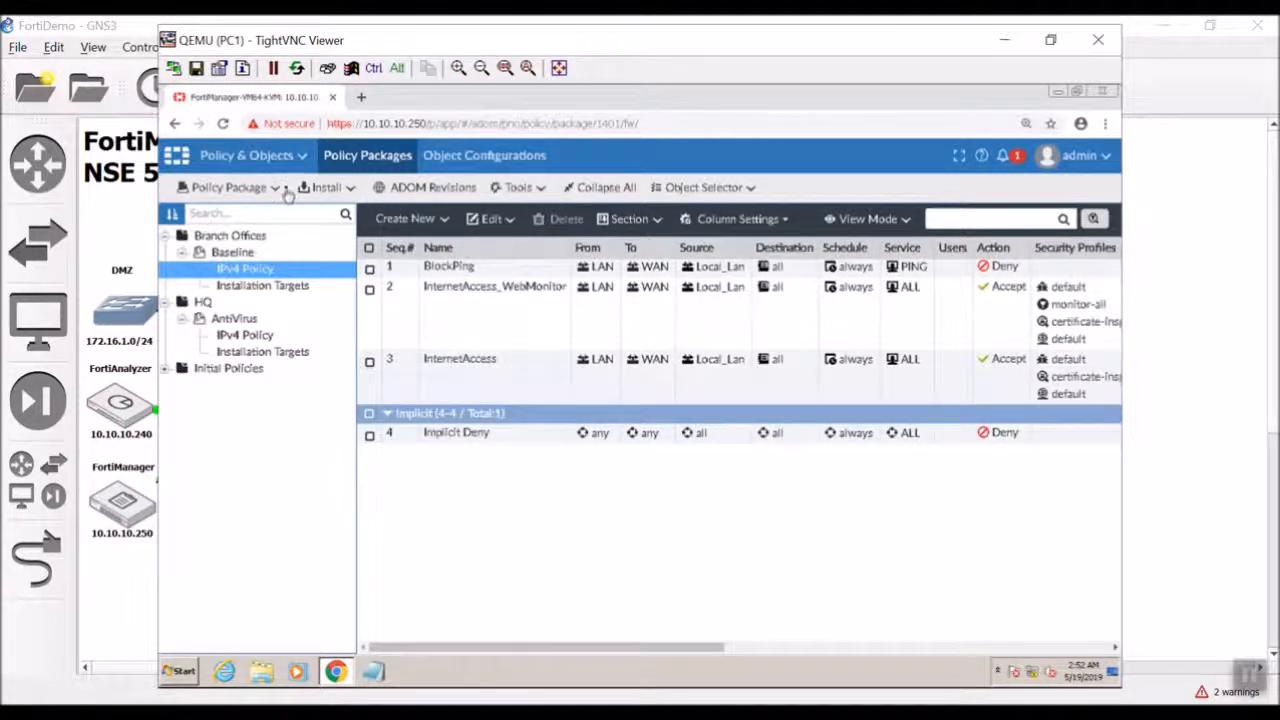
Run the Install Wizard to push the Baseline package to Branch-FortiGate and Remote-FortiGate.
{"action": "left_click", "coordinate": [333, 187]}
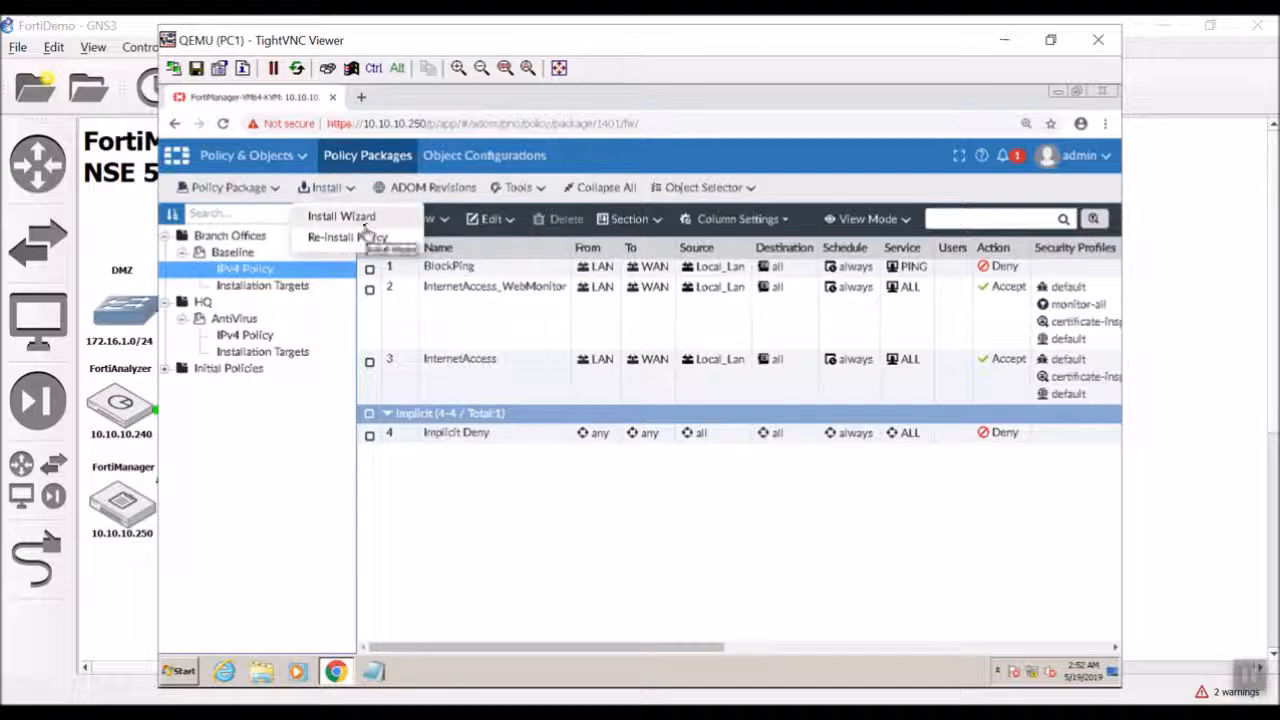
{"action": "left_click", "coordinate": [360, 217]}
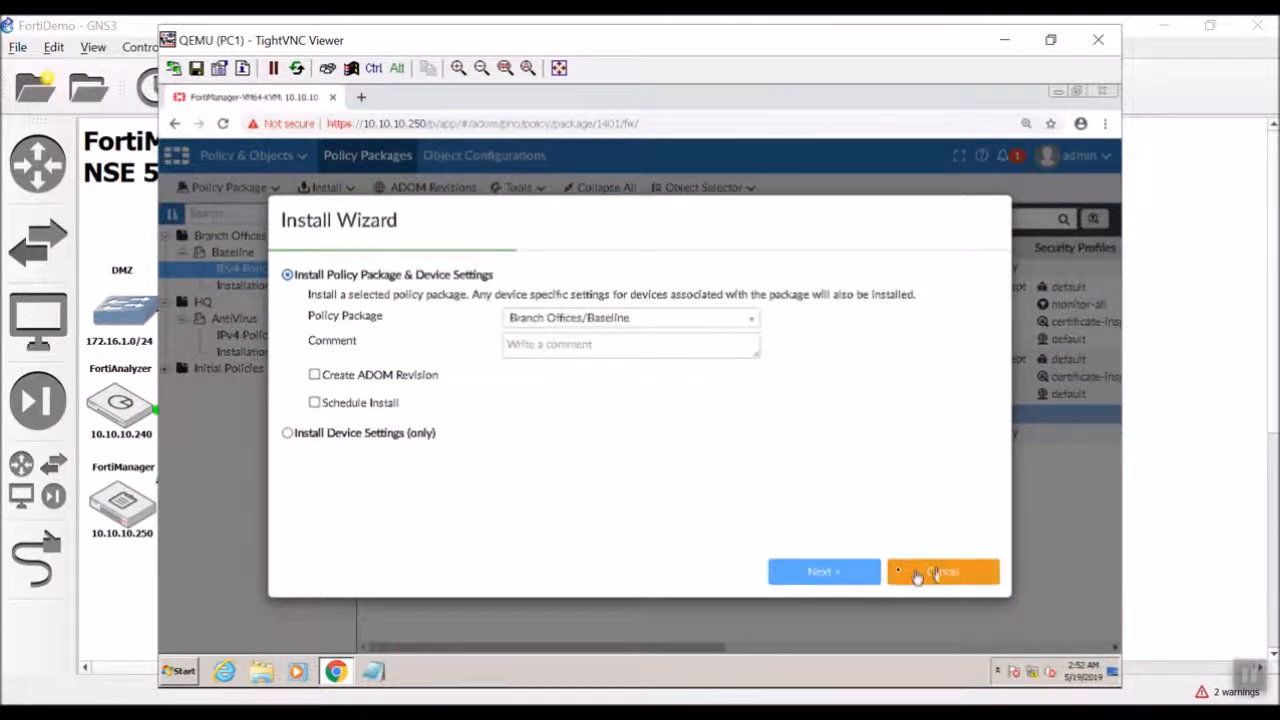
{"action": "left_click", "coordinate": [815, 583]}
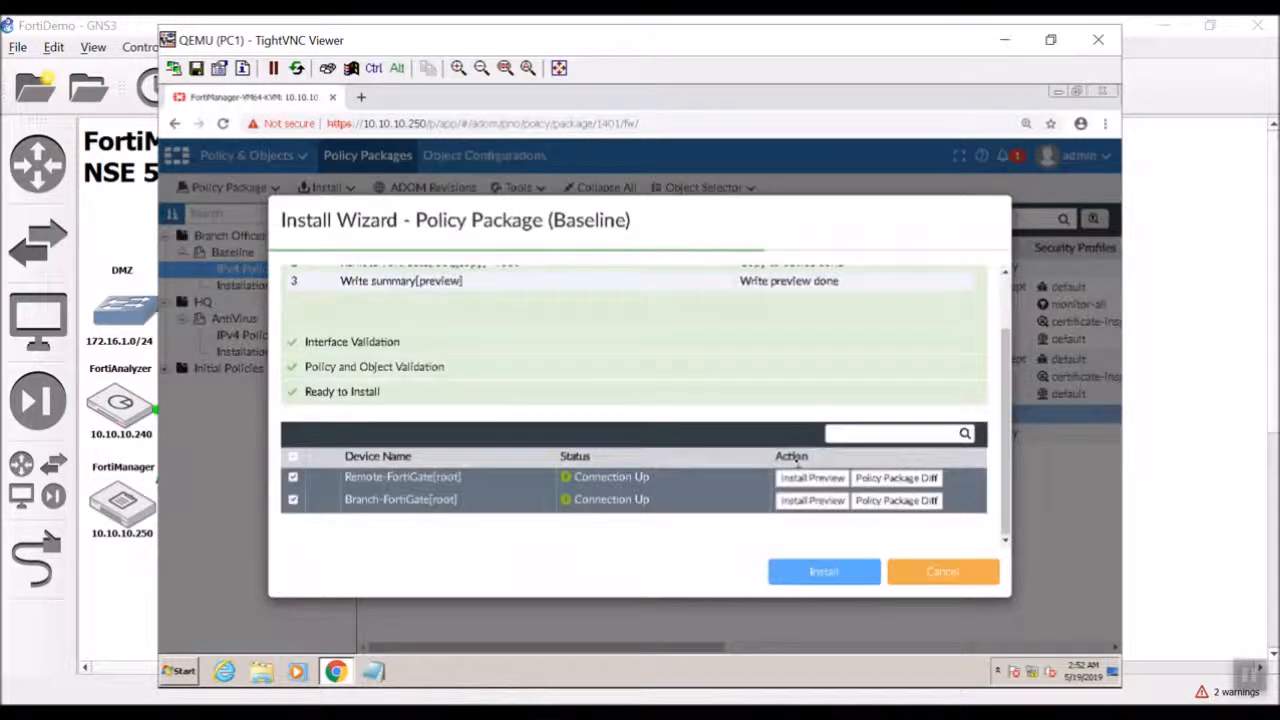
{"action": "left_click", "coordinate": [827, 577]}
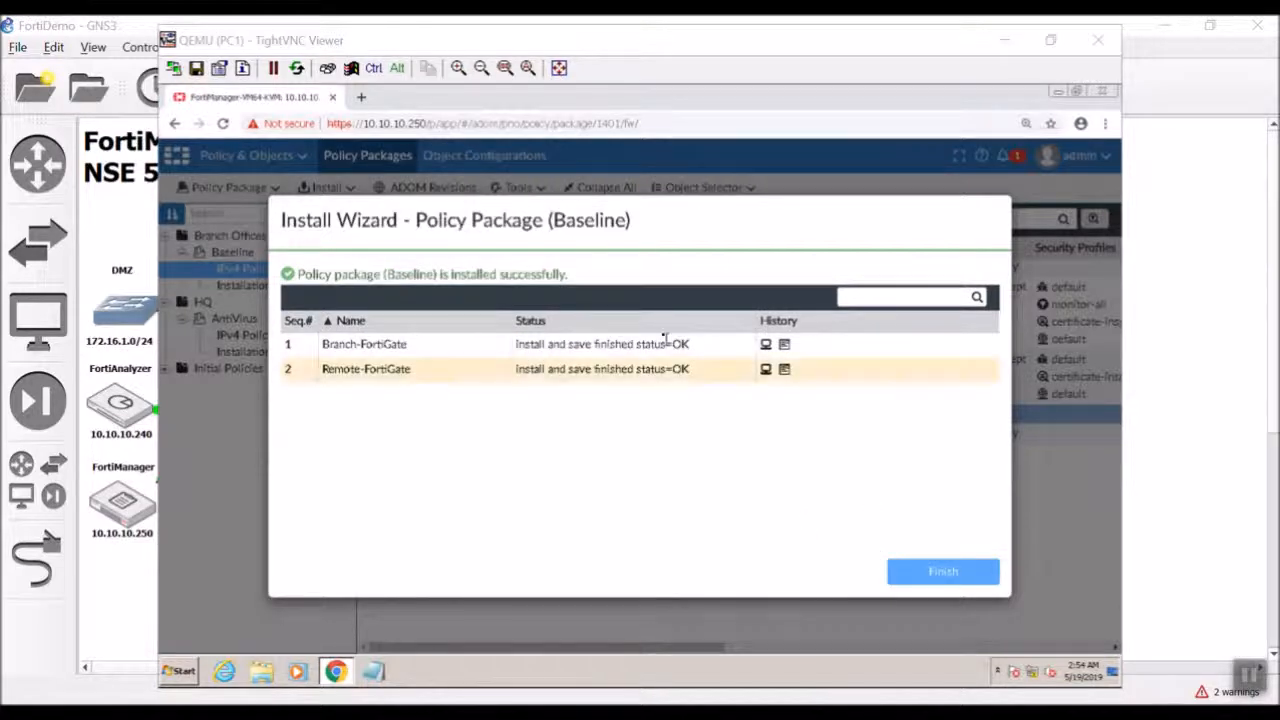
{"action": "left_click", "coordinate": [940, 571]}
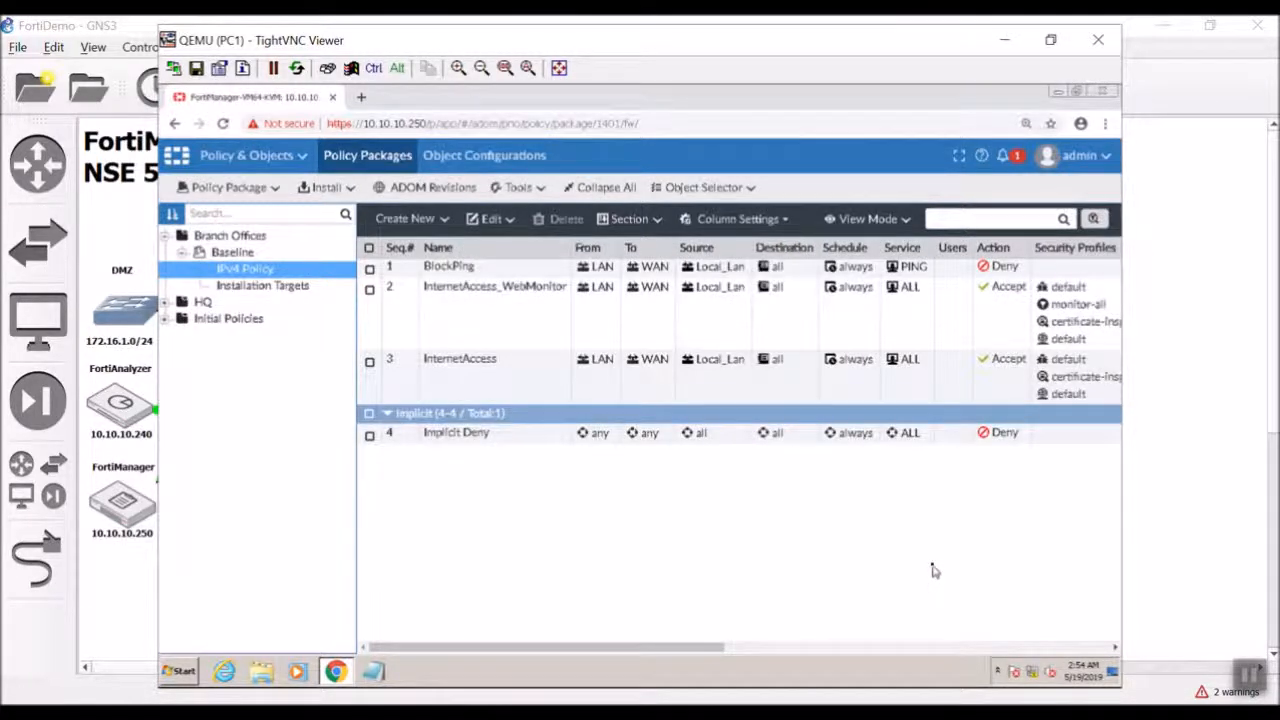
Check in Device Manager that both Branches devices show Baseline, then open a new browser tab.
{"action": "left_click", "coordinate": [272, 157]}
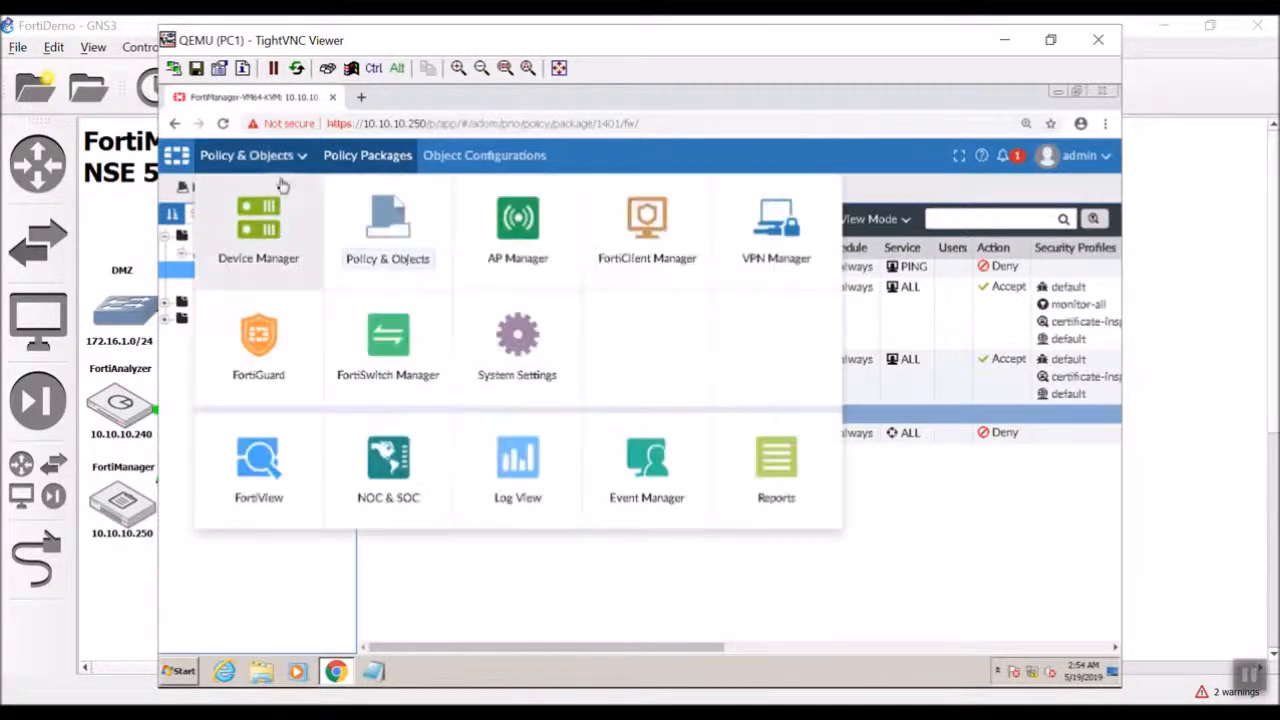
{"action": "left_click", "coordinate": [278, 205]}
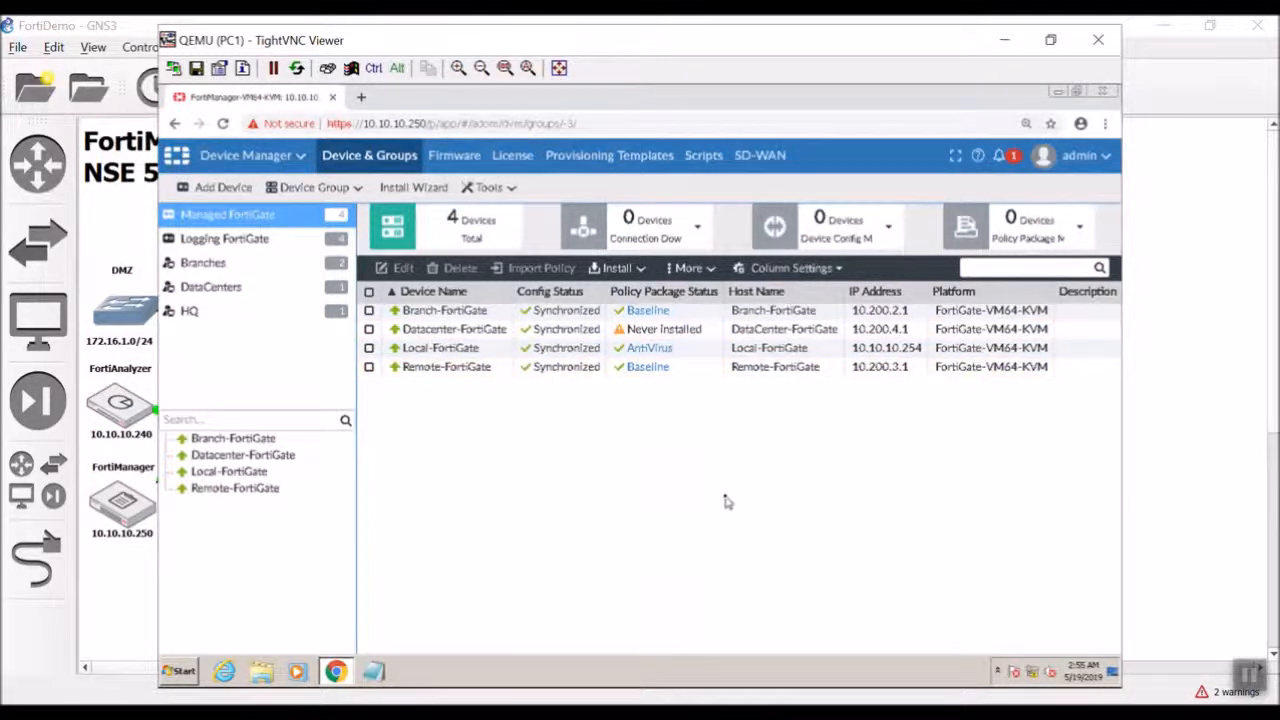
{"action": "left_click", "coordinate": [291, 267]}
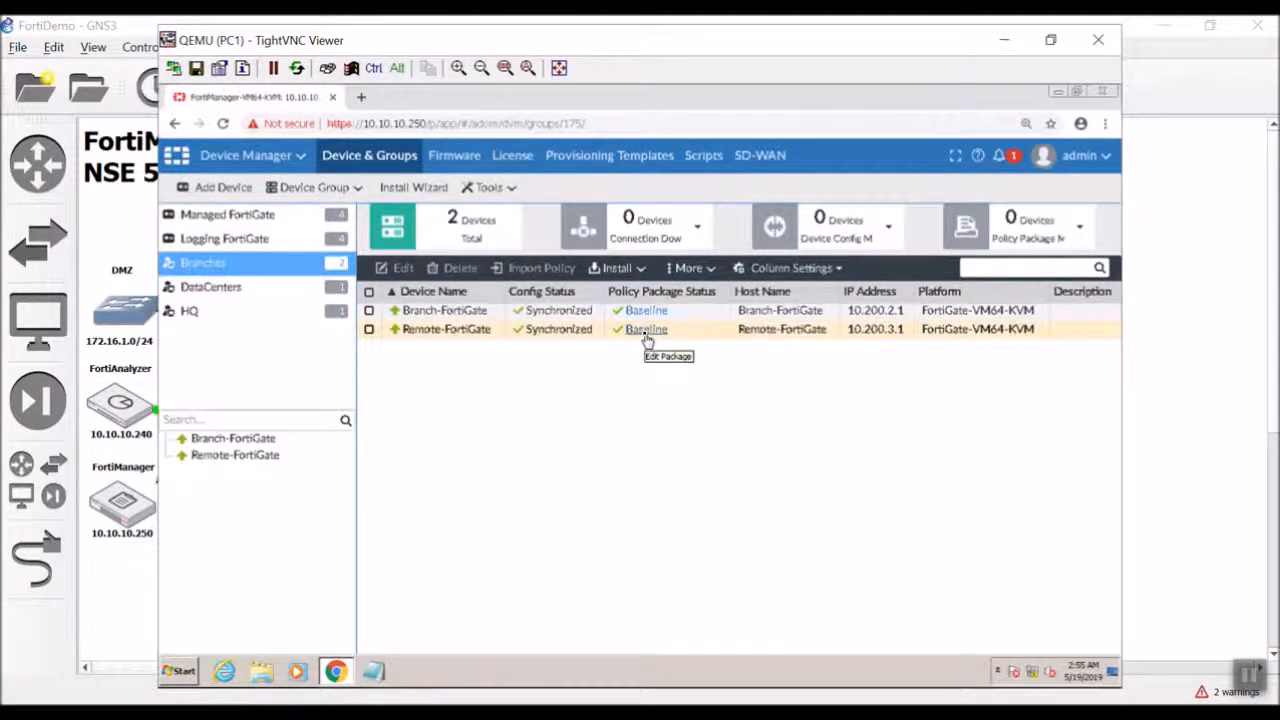
{"action": "left_click", "coordinate": [362, 97]}
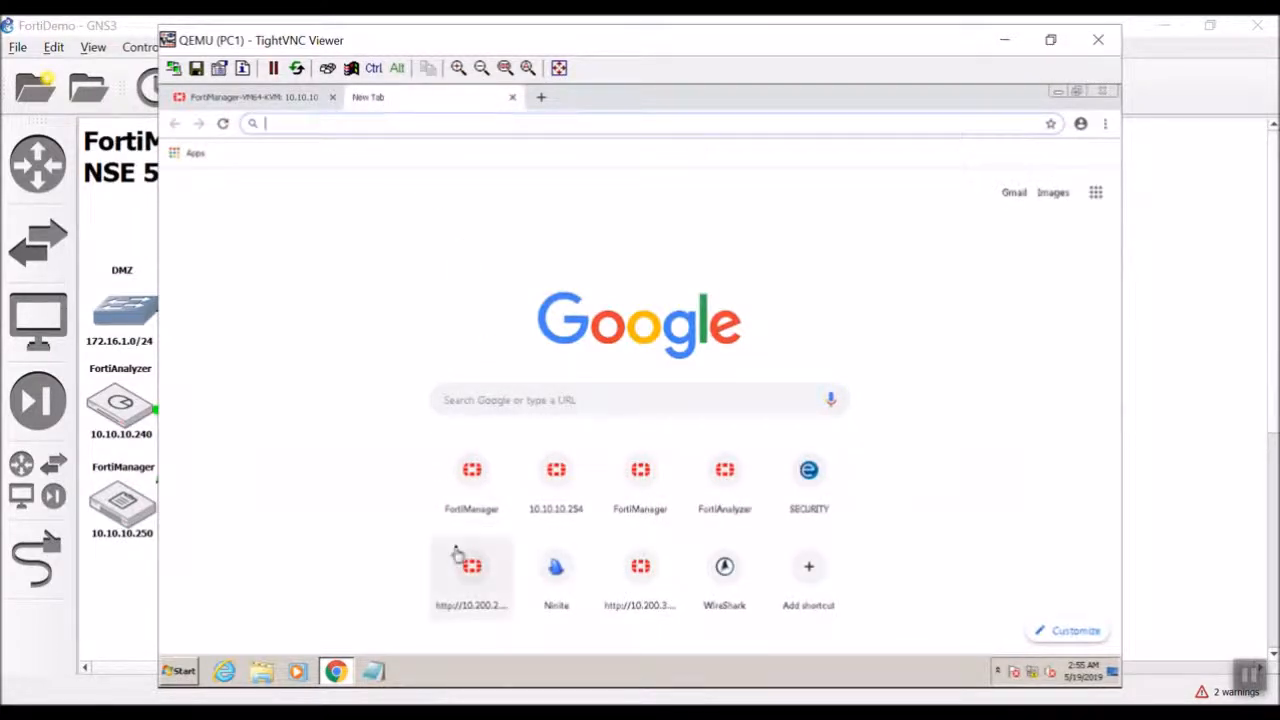
Log in read-only to Remote-FortiGate at 10.200.3.1 as admin, postponing the password change.
{"action": "left_click", "coordinate": [643, 594]}
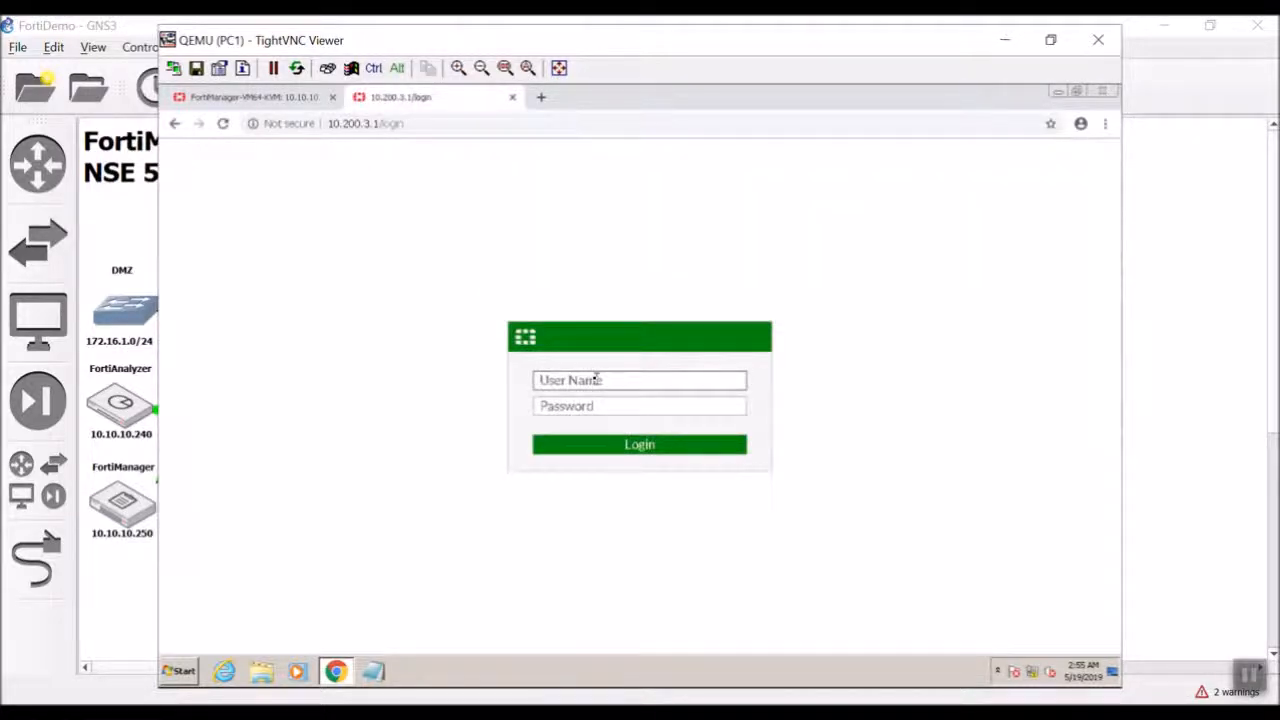
{"action": "type", "text": "admin"}
{"action": "key", "text": "Return"}
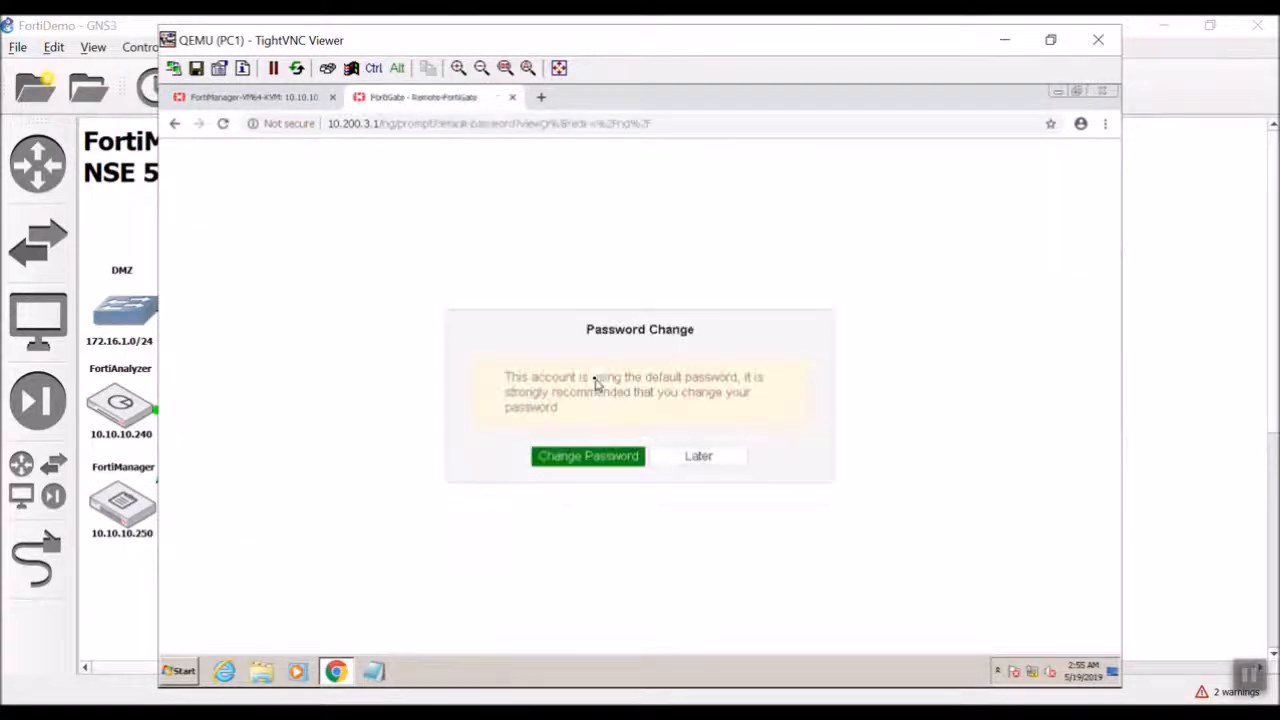
{"action": "left_click", "coordinate": [698, 456]}
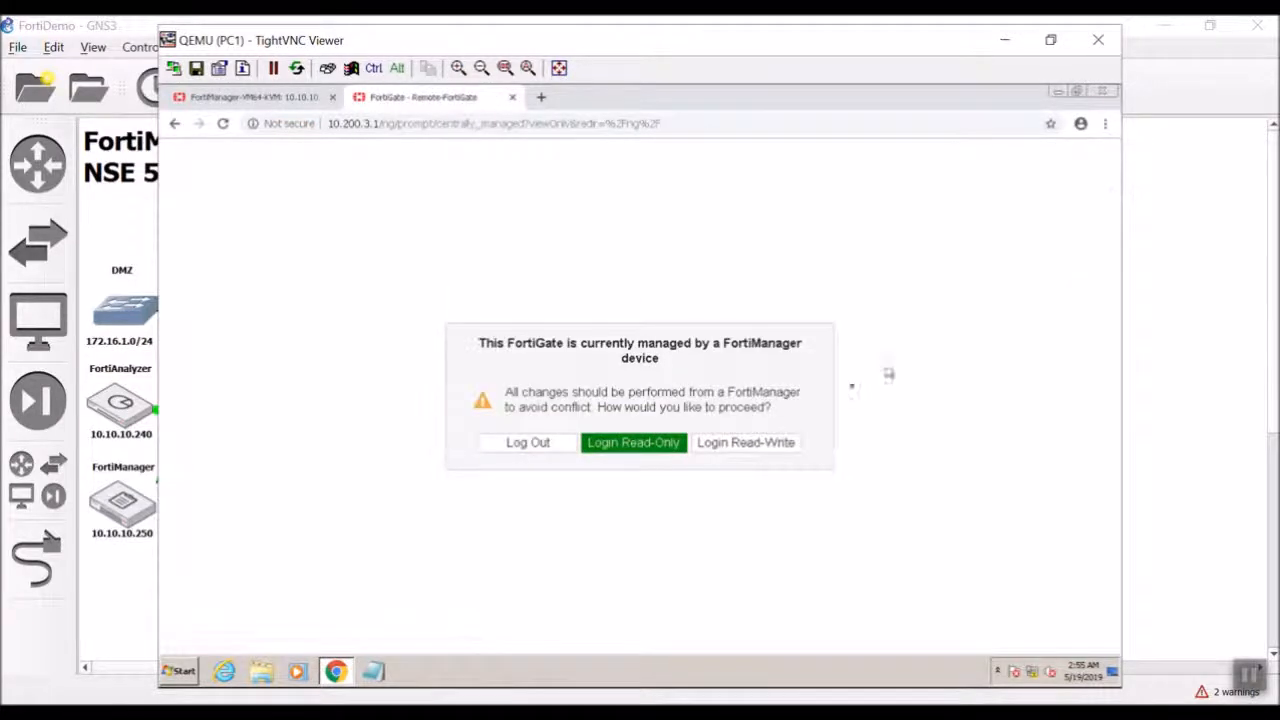
{"action": "left_click", "coordinate": [646, 452]}
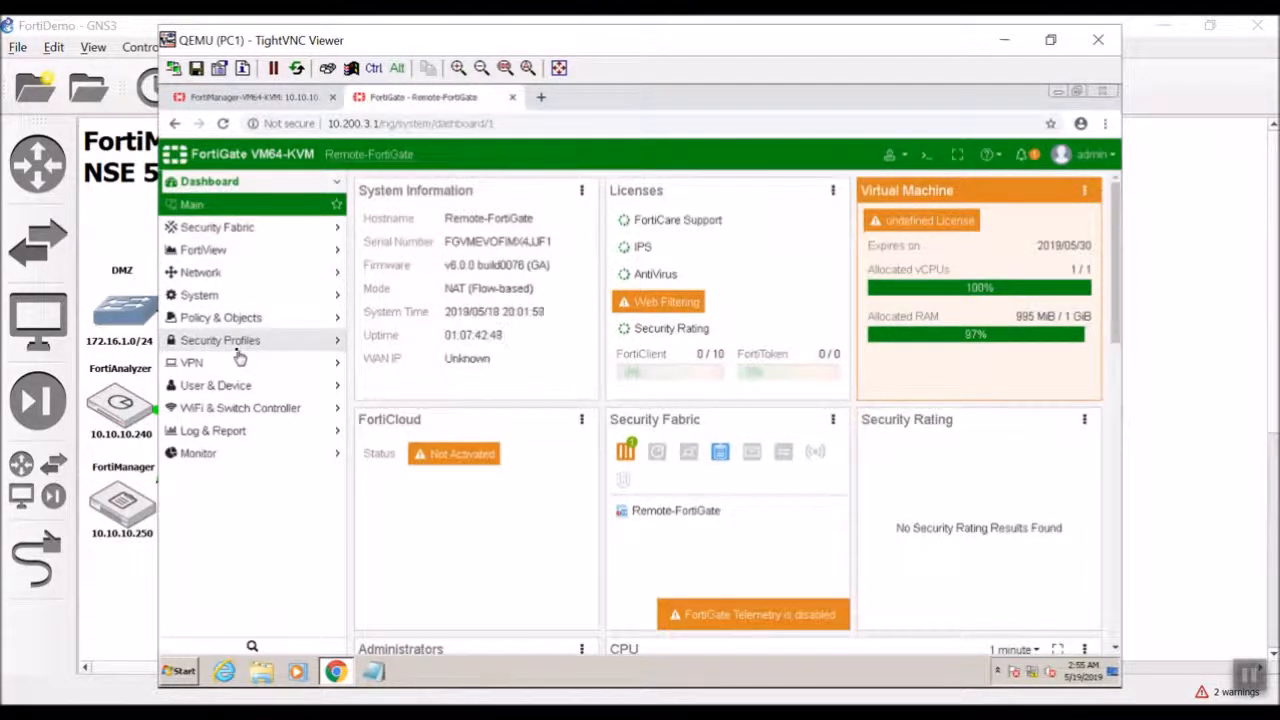
Show Remote-FortiGate's IPv4 policy list to confirm the BlockPing deny rule.
{"action": "left_click", "coordinate": [222, 317]}
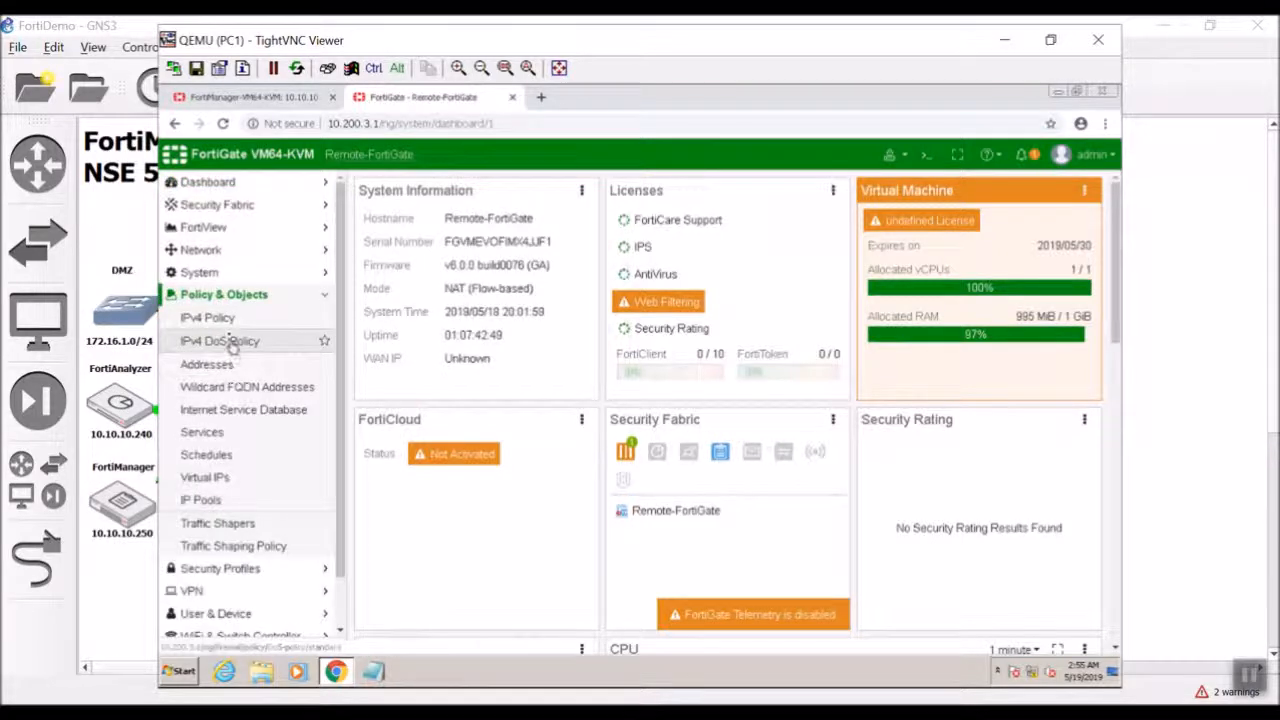
{"action": "left_click", "coordinate": [227, 318]}
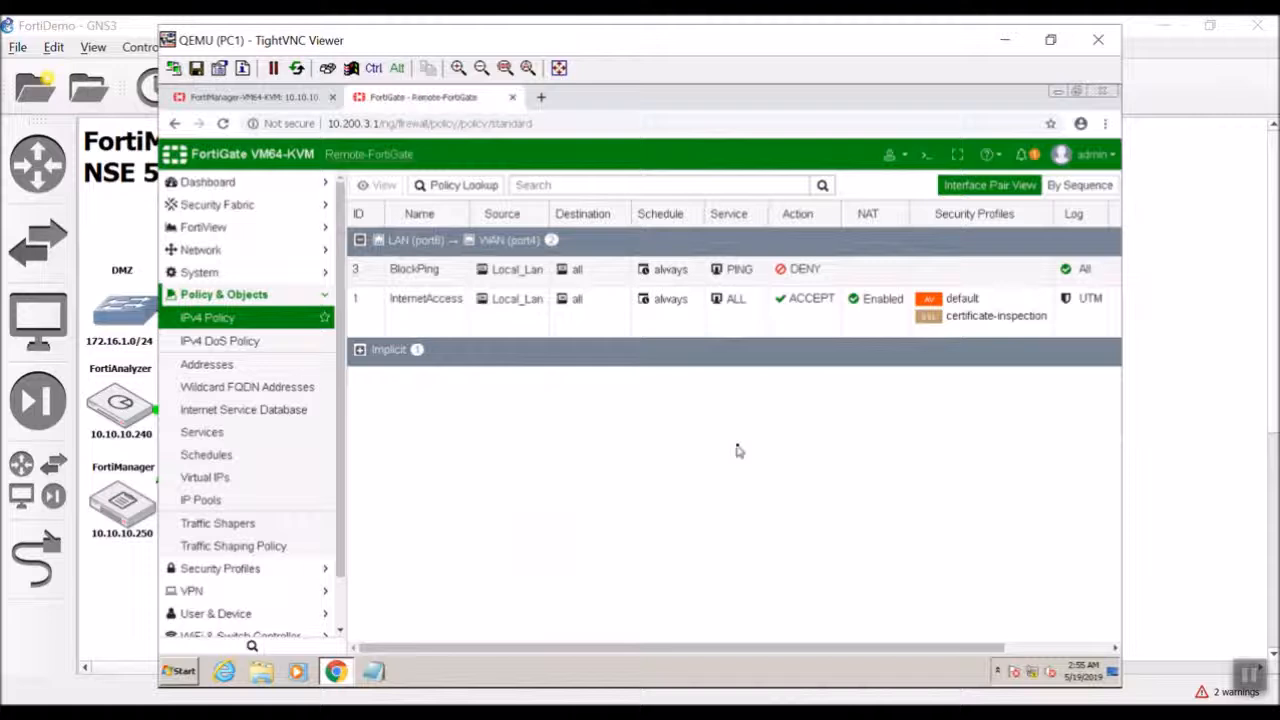
{"action": "mouse_move", "coordinate": [955, 313]}
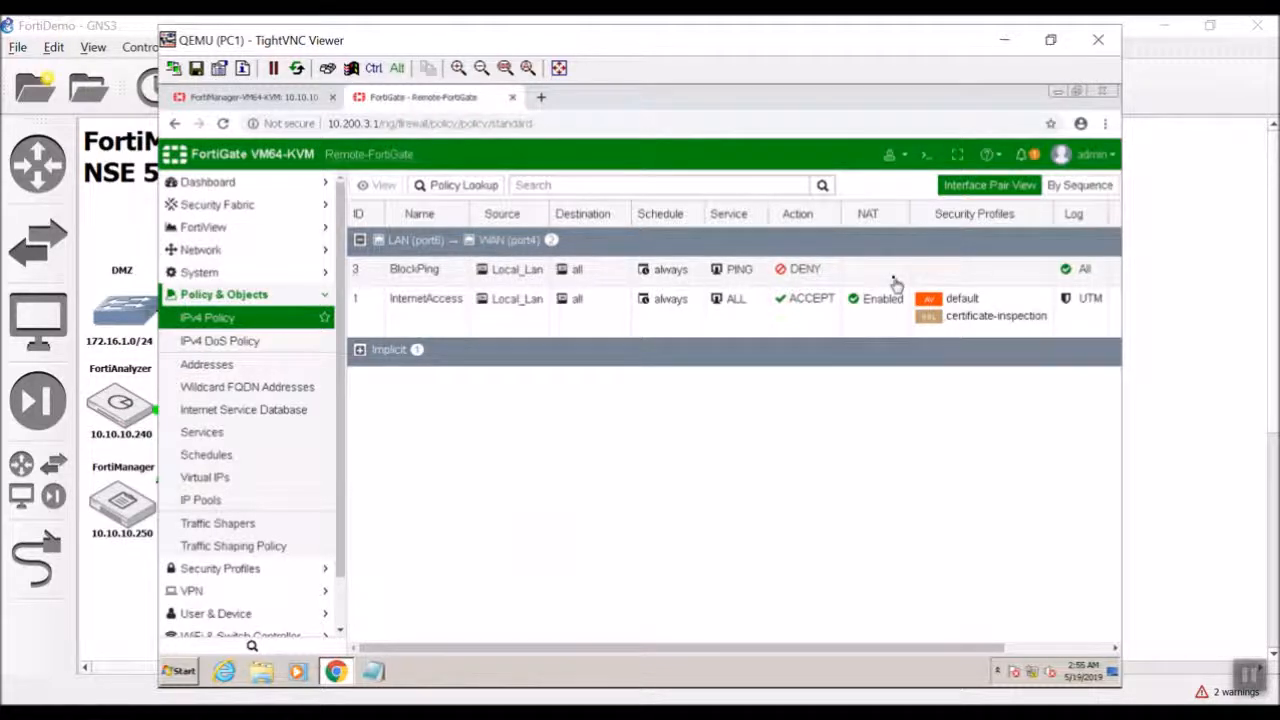
In a new tab, log in read-only to Branch-FortiGate at 10.200.2.1 as admin.
{"action": "left_click", "coordinate": [541, 97]}
{"action": "left_click", "coordinate": [474, 568]}
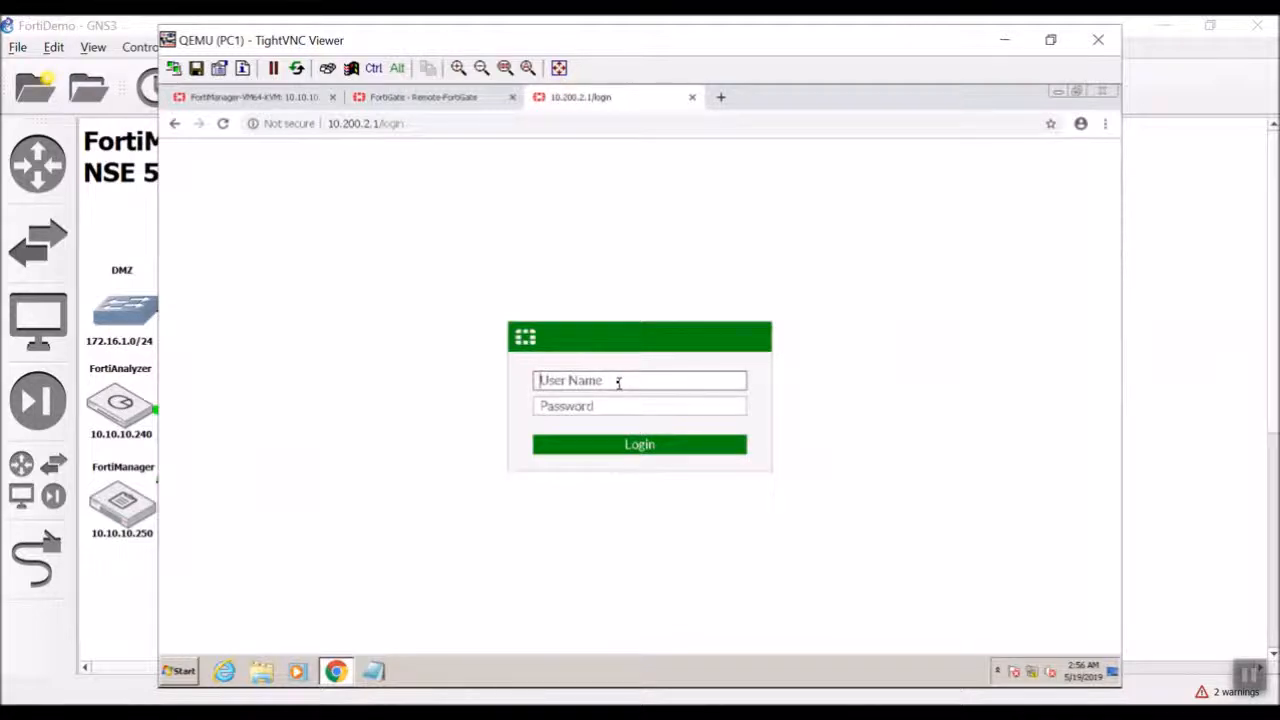
{"action": "type", "text": "admin"}
{"action": "key", "text": "Return"}
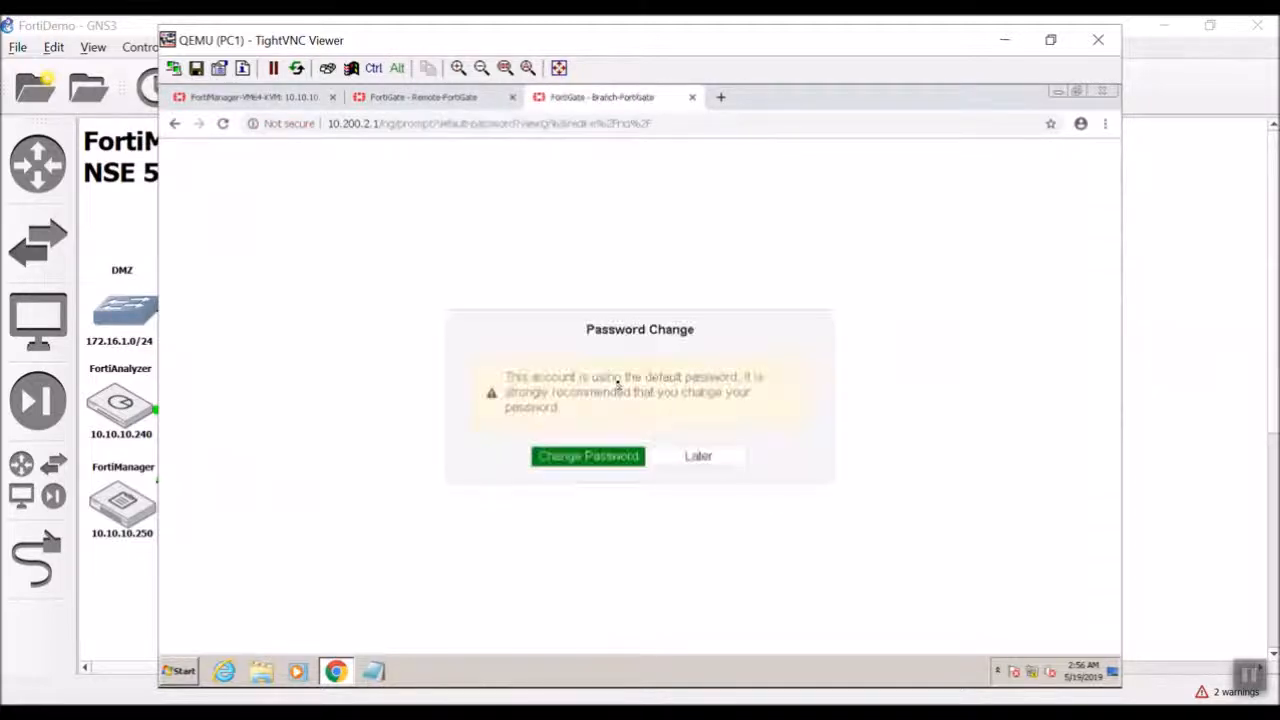
{"action": "left_click", "coordinate": [688, 462]}
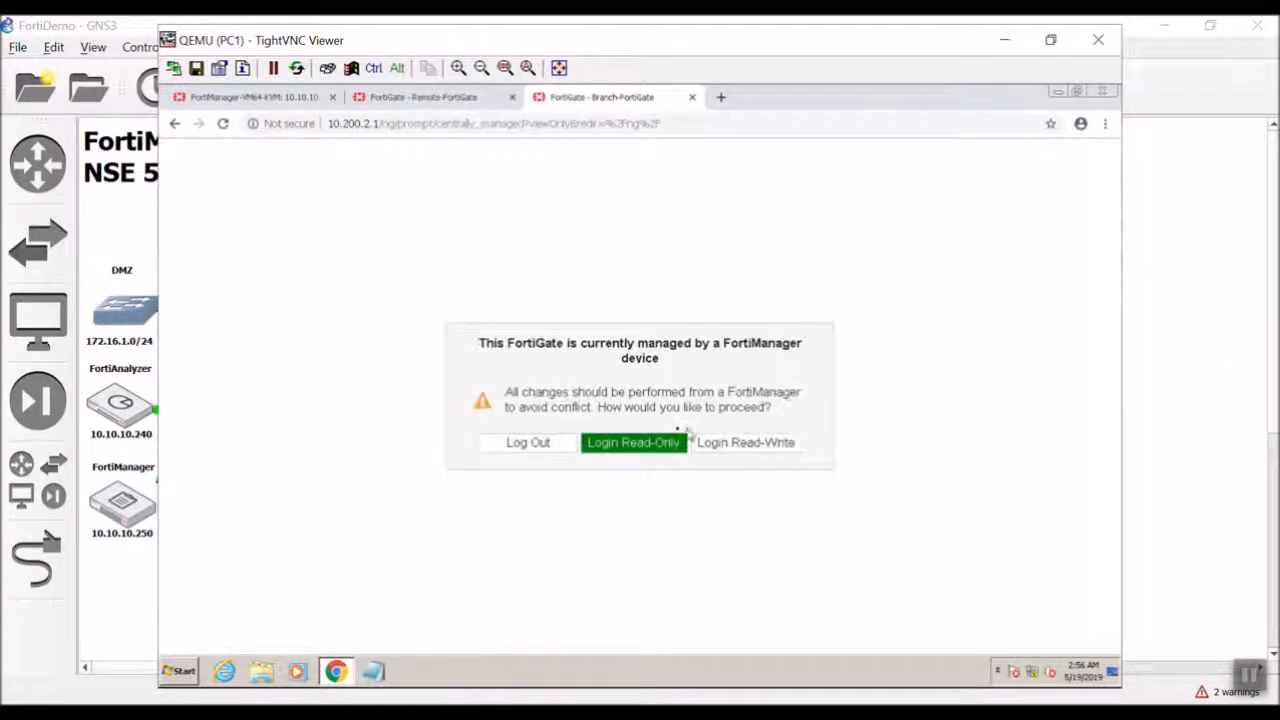
{"action": "left_click", "coordinate": [651, 443]}
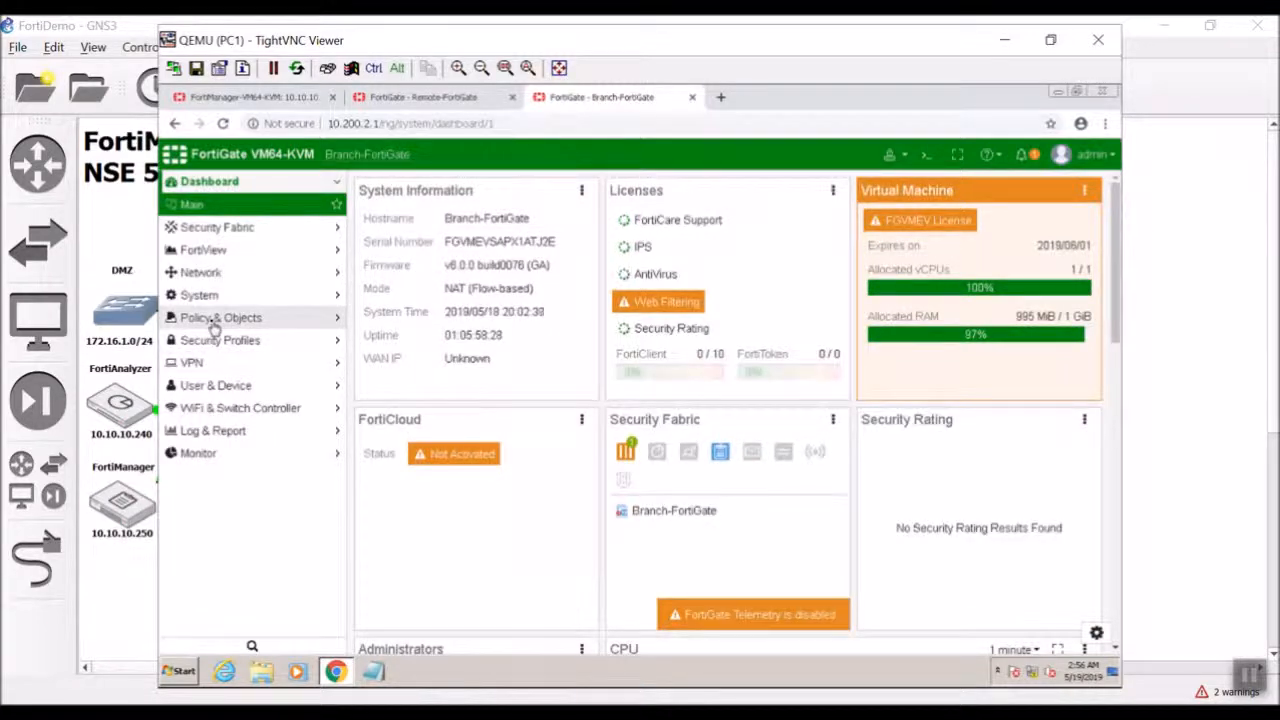
Show Branch-FortiGate's IPv4 policy list to confirm BlockPing is present.
{"action": "left_click", "coordinate": [213, 320]}
{"action": "left_click", "coordinate": [210, 318]}
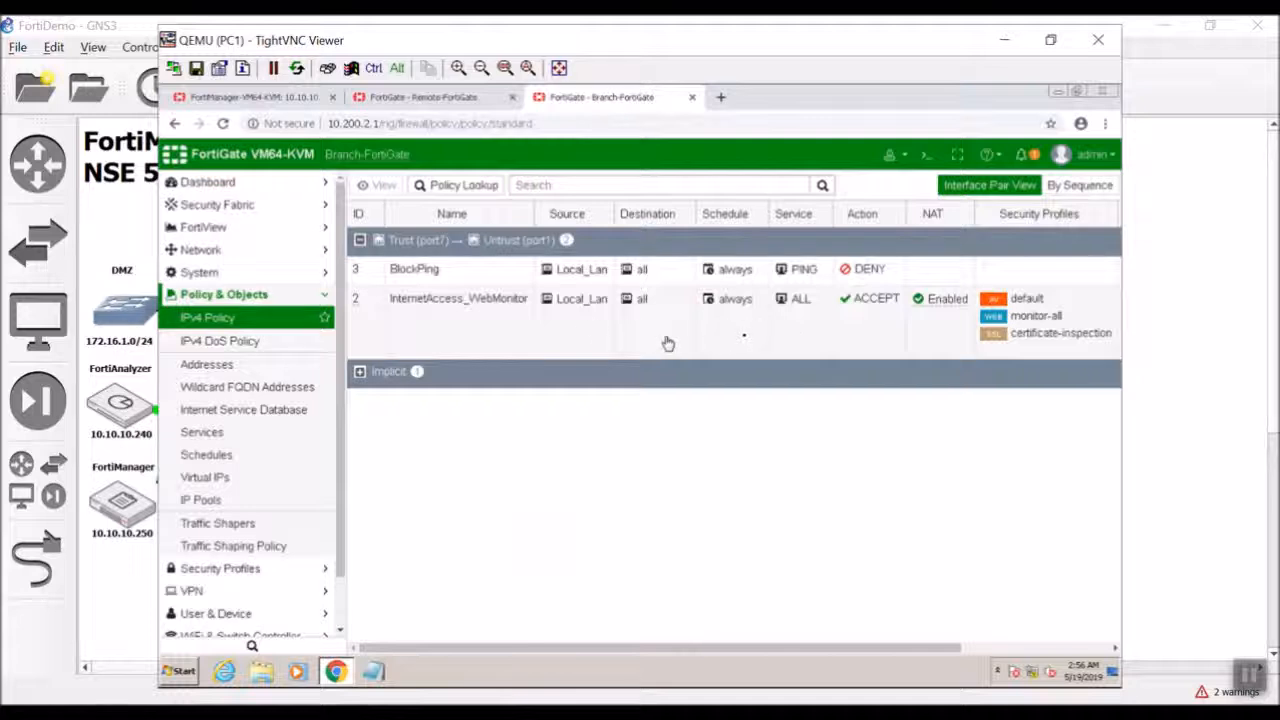
{"action": "mouse_move", "coordinate": [806, 310]}
Return to the FortiManager device overview, then bring the GNS3 FortiManager/FortiAnalyzer lab topology forward.
{"action": "left_click", "coordinate": [289, 97]}
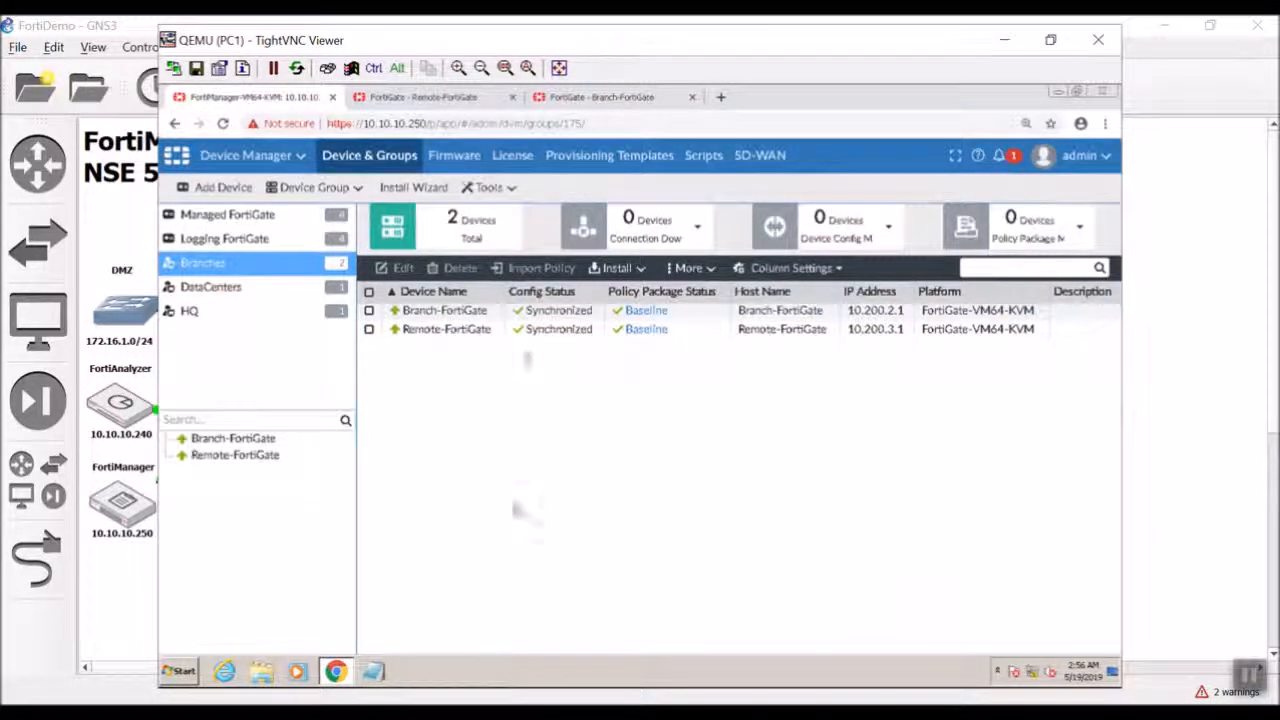
{"action": "left_click", "coordinate": [1197, 386]}
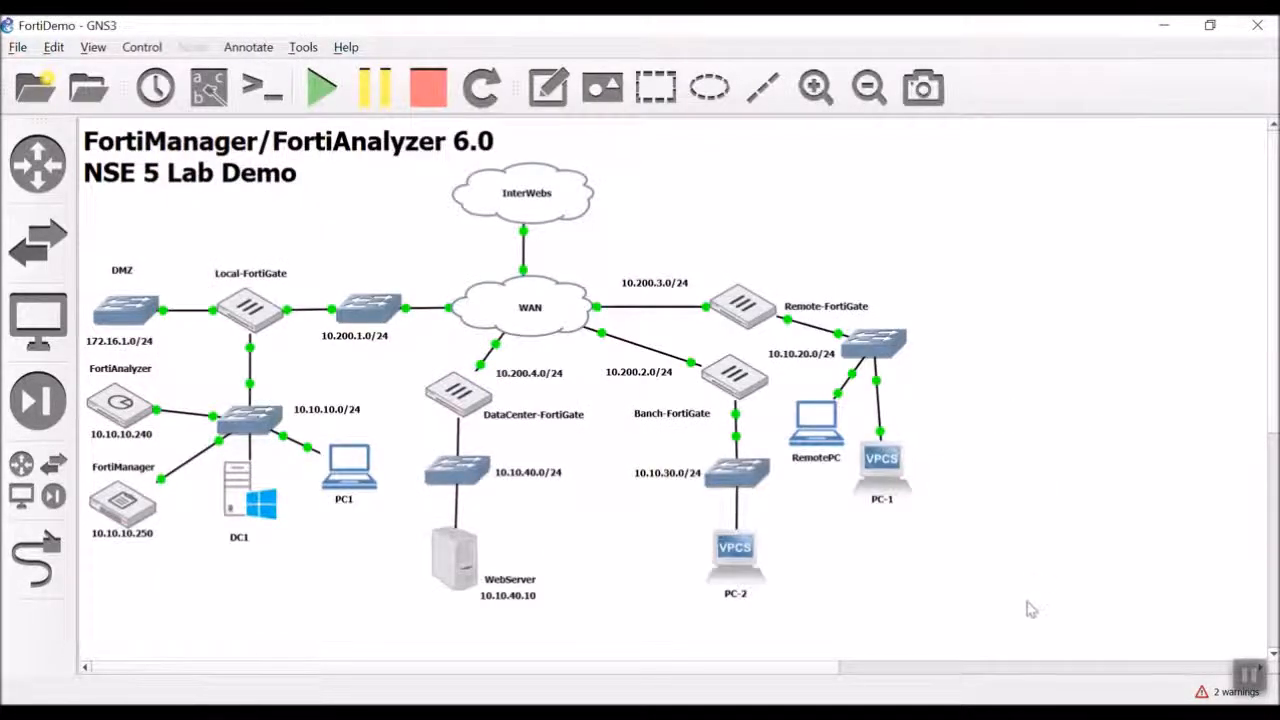
{"action": "left_click", "coordinate": [942, 669]}
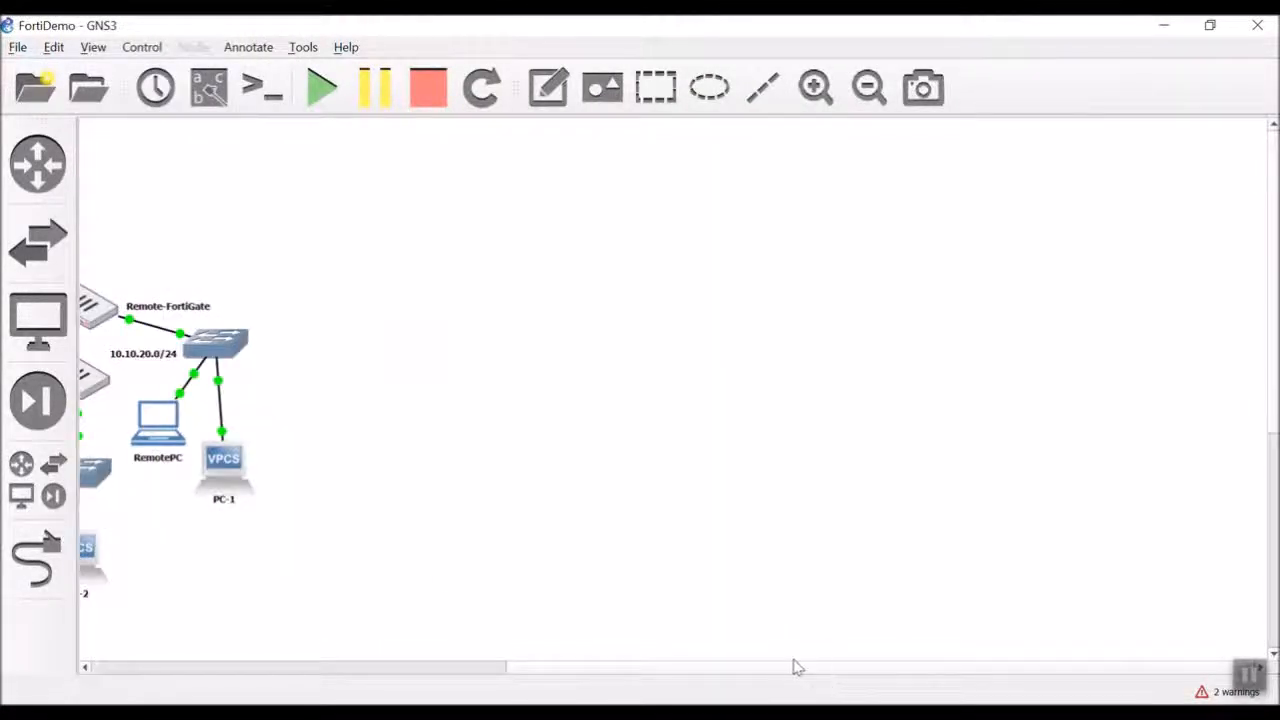
{"action": "left_click_drag", "start_coordinate": [787, 667], "coordinate": [248, 670]}
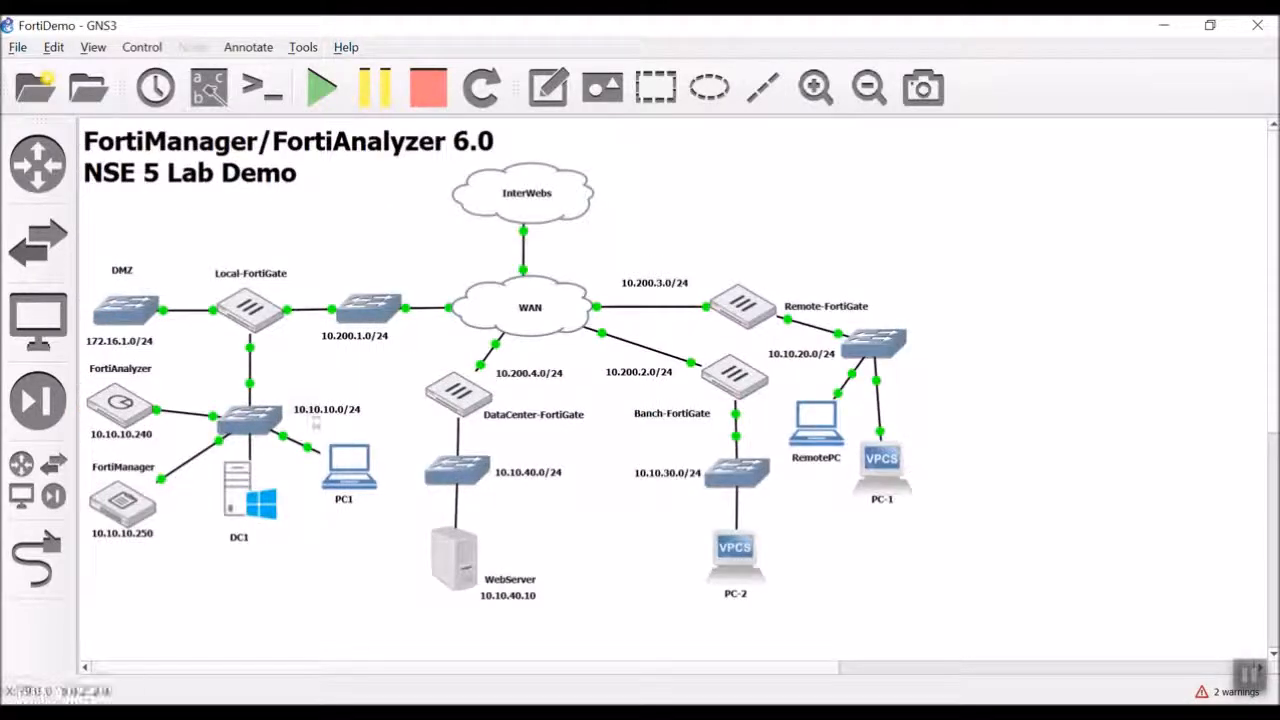